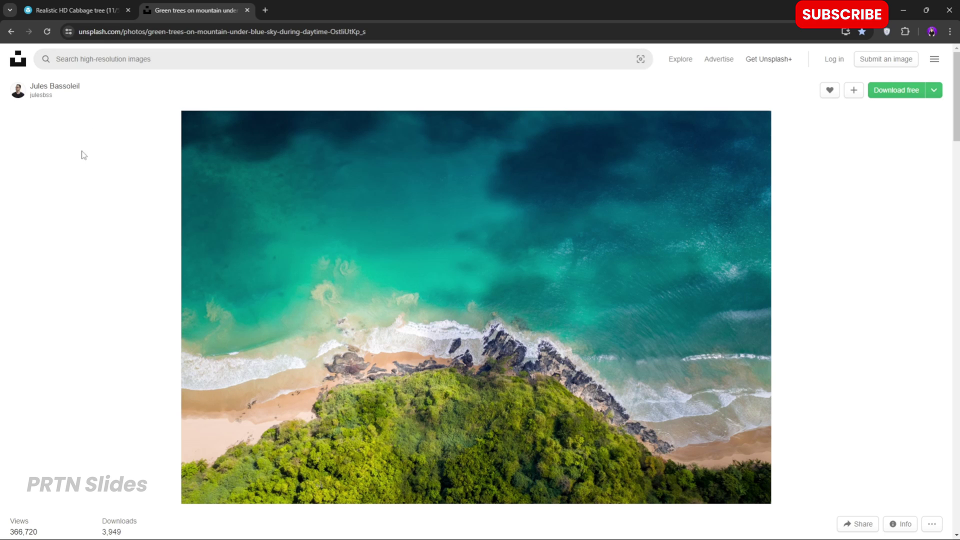
- Inspect the aerial beach photo on Unsplash at full-height view, then return to normal view
scroll(525, 205, "down", 1)
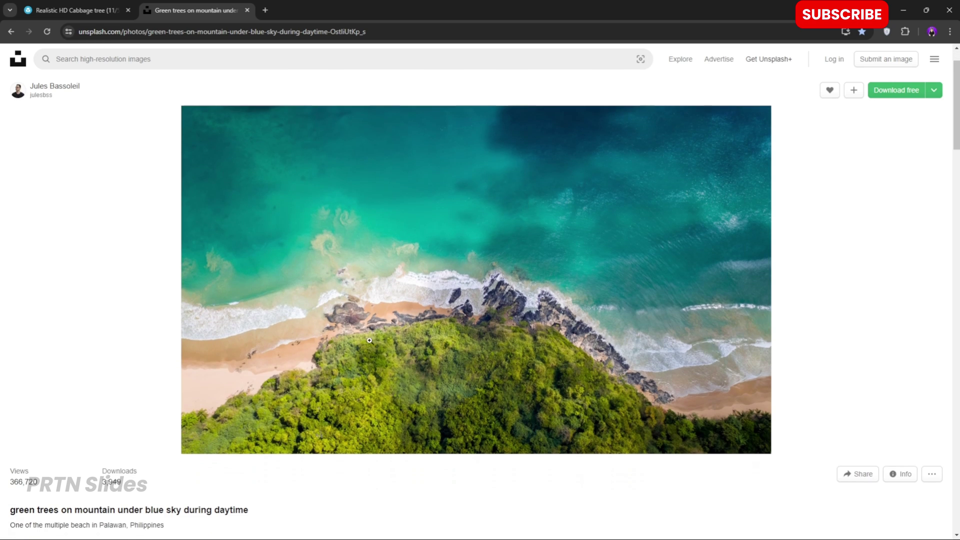
left_click(439, 362)
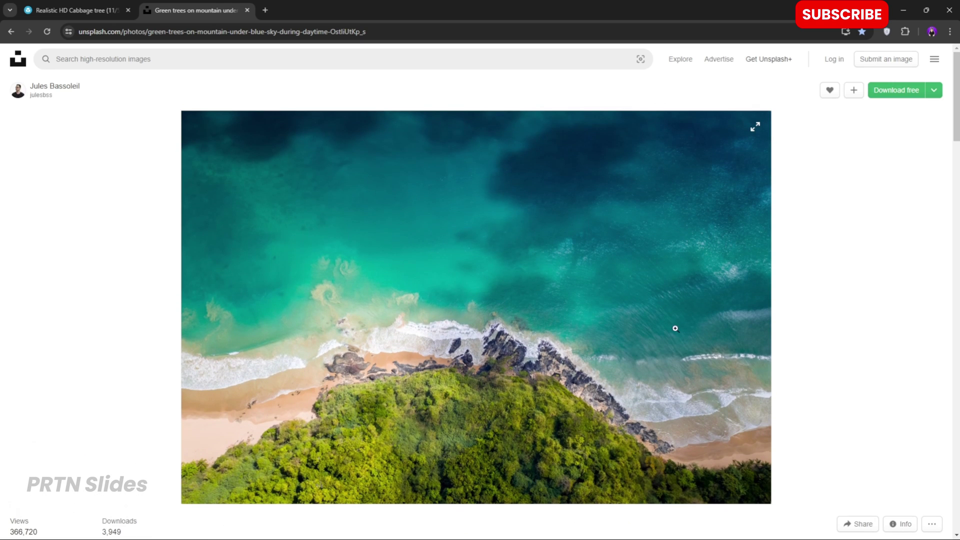
left_click(216, 346)
scroll(90, 333, "down", 2)
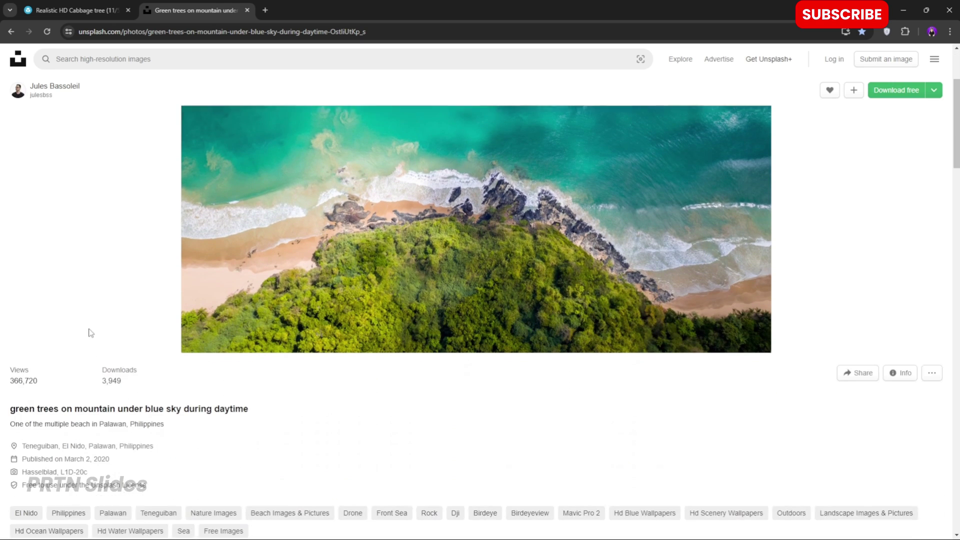
scroll(135, 262, "up", 4)
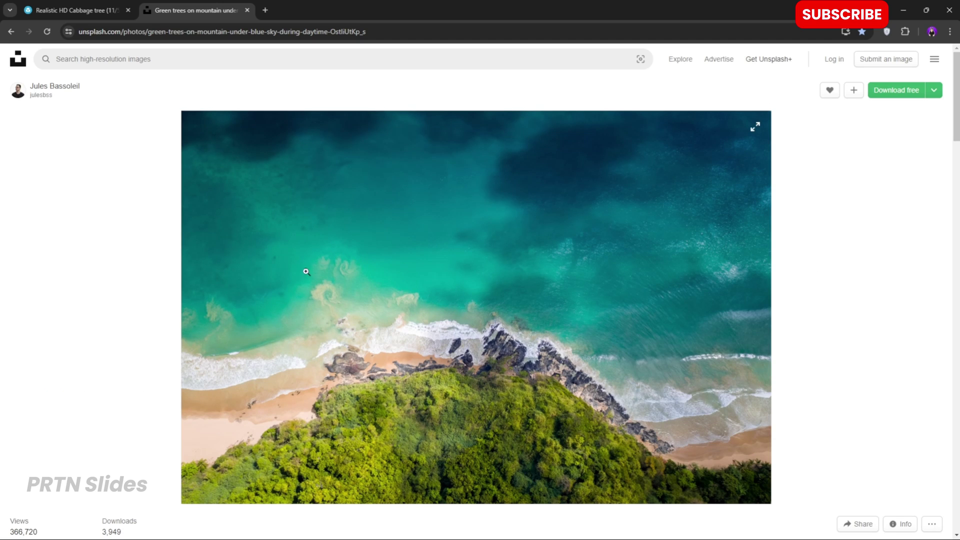
- Download the aerial beach photo at Original Size (4807 x 3202)
right_click(494, 266)
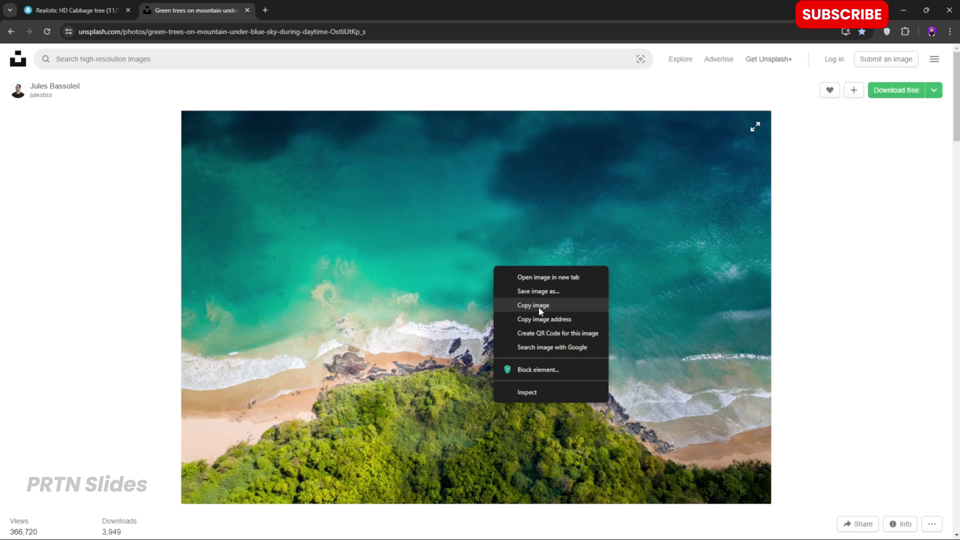
left_click(874, 289)
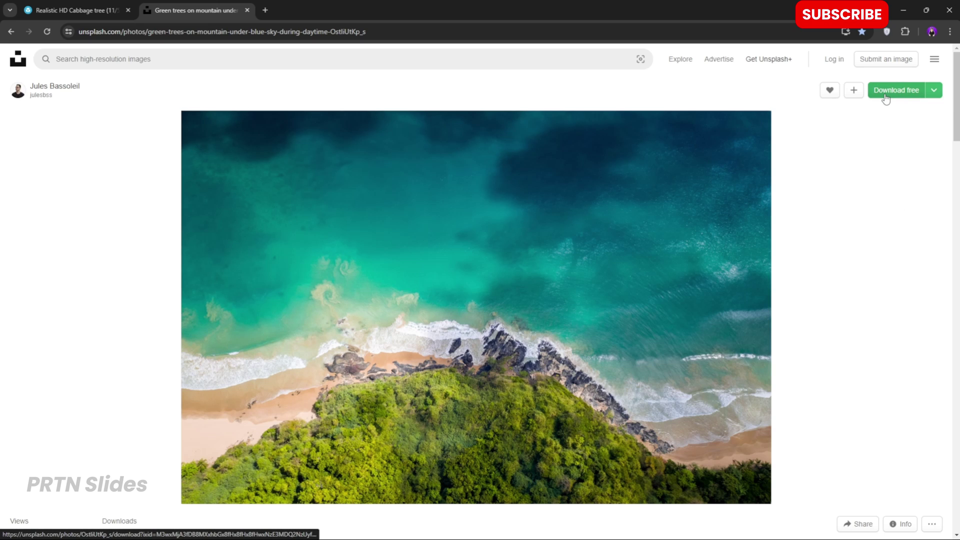
left_click(936, 93)
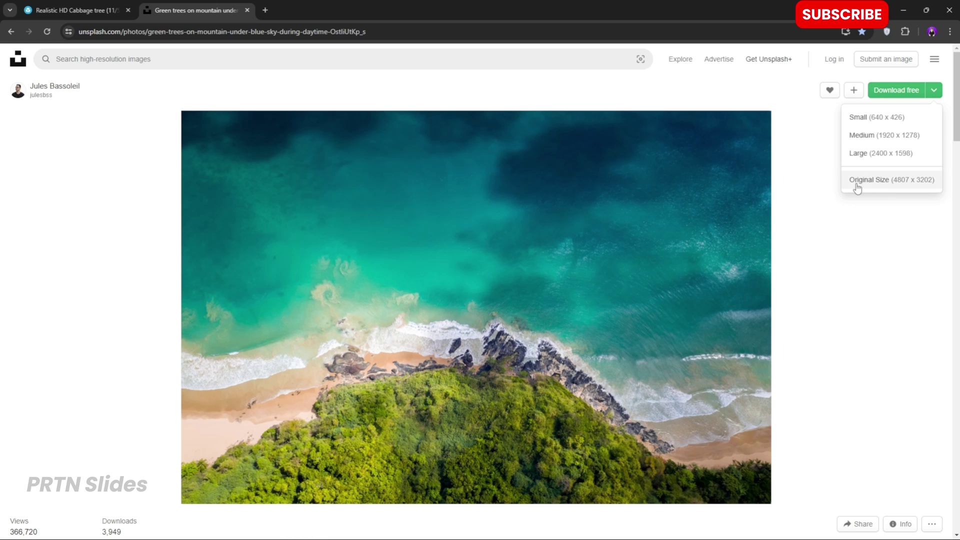
left_click(878, 188)
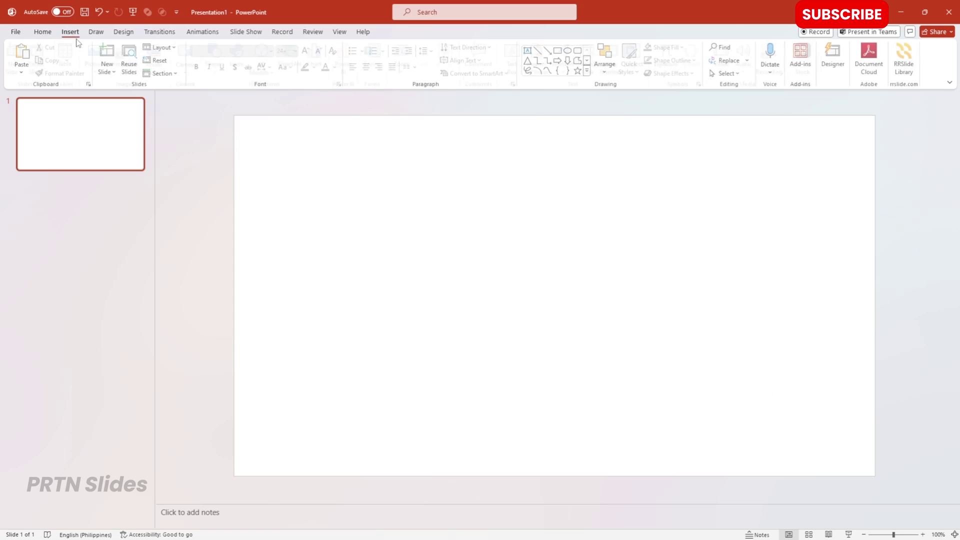
- Insert the downloaded beach photo from the Downloads folder onto slide 1 and close Designer
left_click(70, 32)
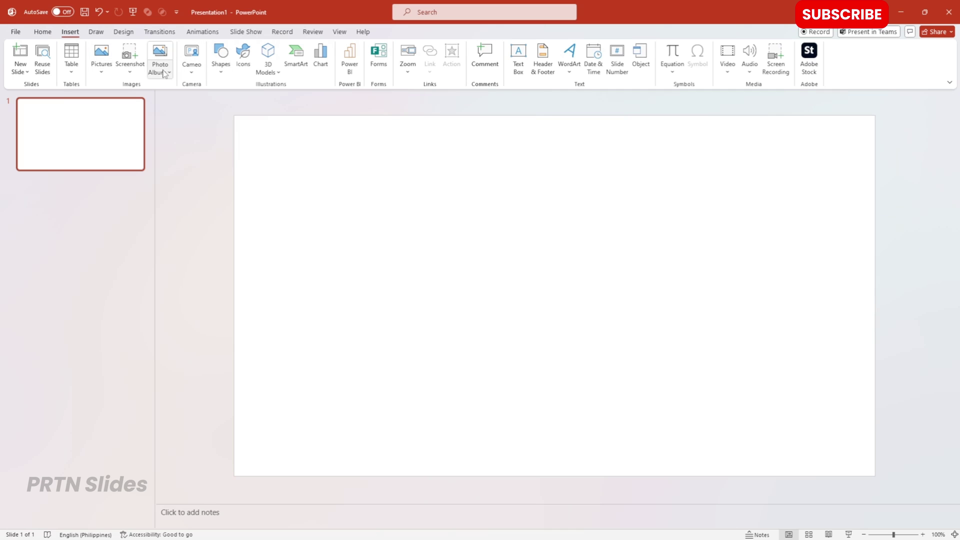
left_click(101, 65)
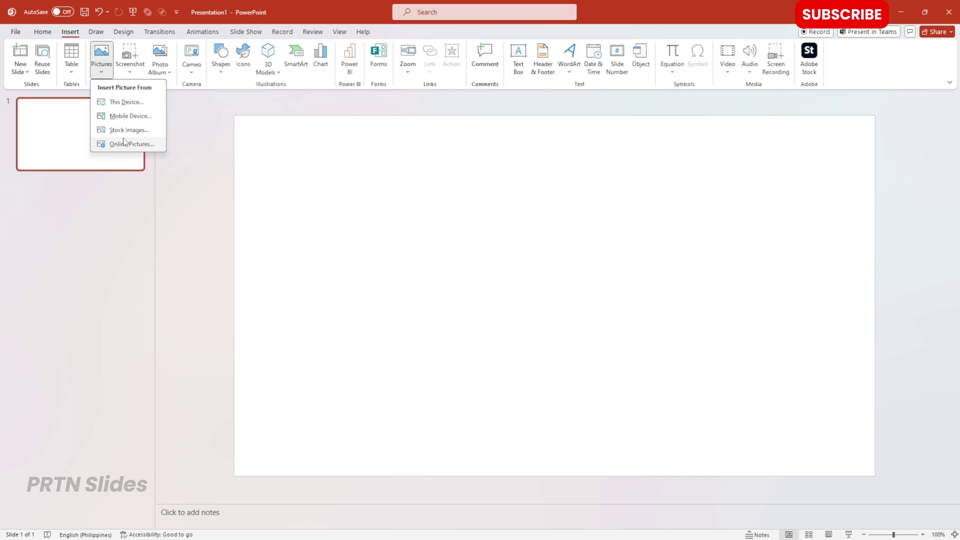
left_click(140, 103)
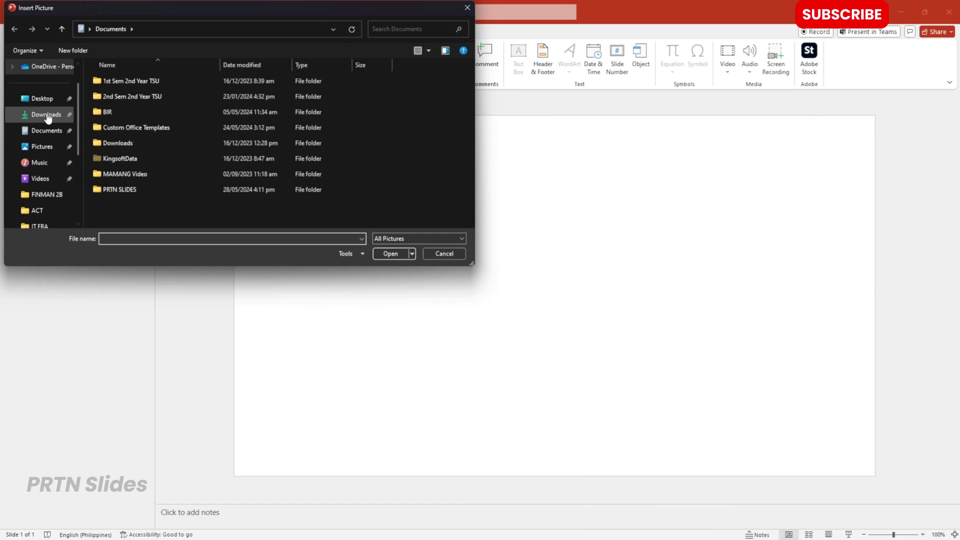
left_click(46, 114)
left_click(128, 100)
left_click(387, 257)
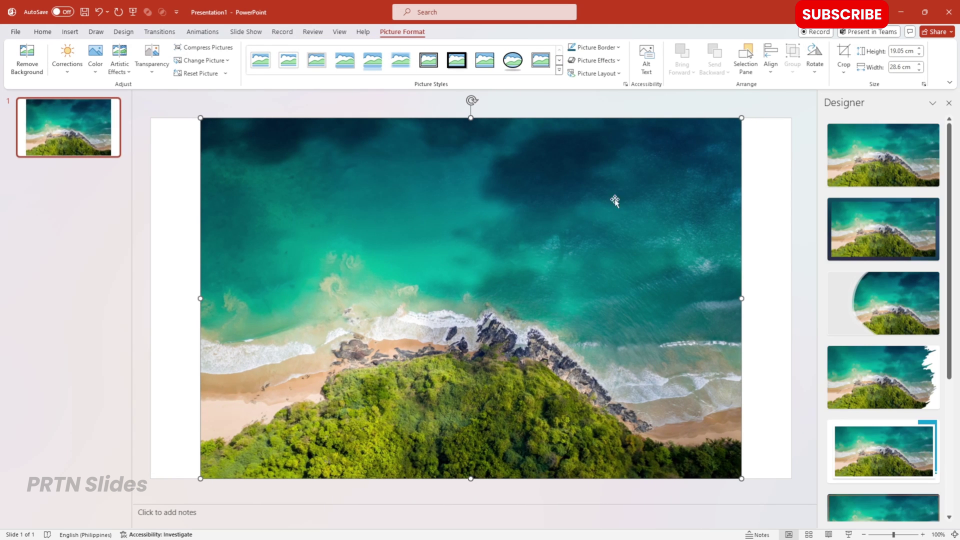
left_click(949, 104)
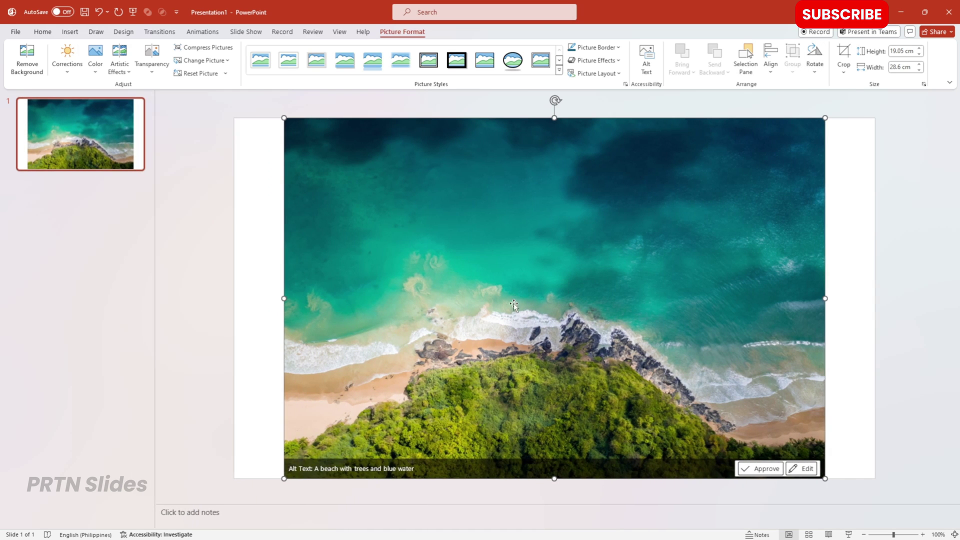
- Review the placed beach photo on slide 1 and reselect it for formatting
scroll(509, 307, "up", 10)
scroll(508, 307, "up", 3)
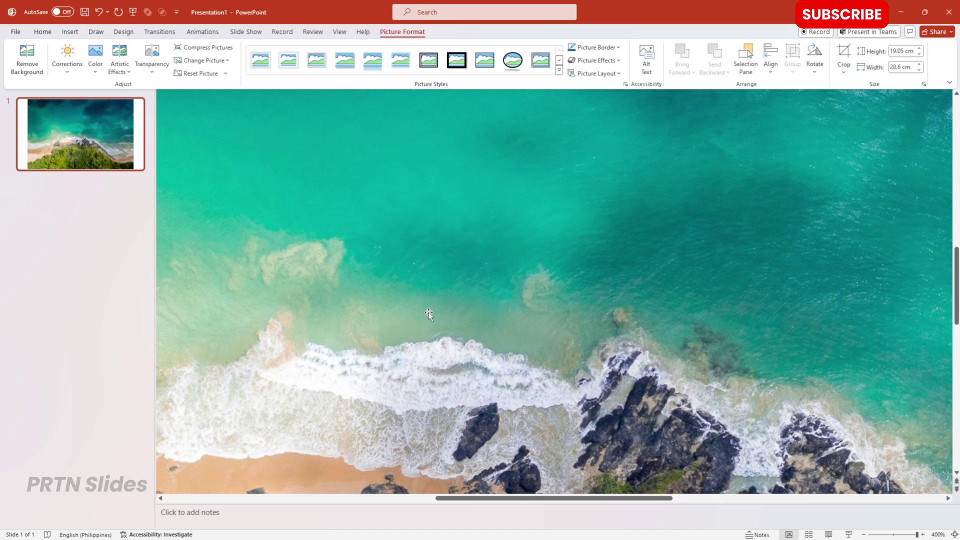
scroll(428, 313, "down", 10)
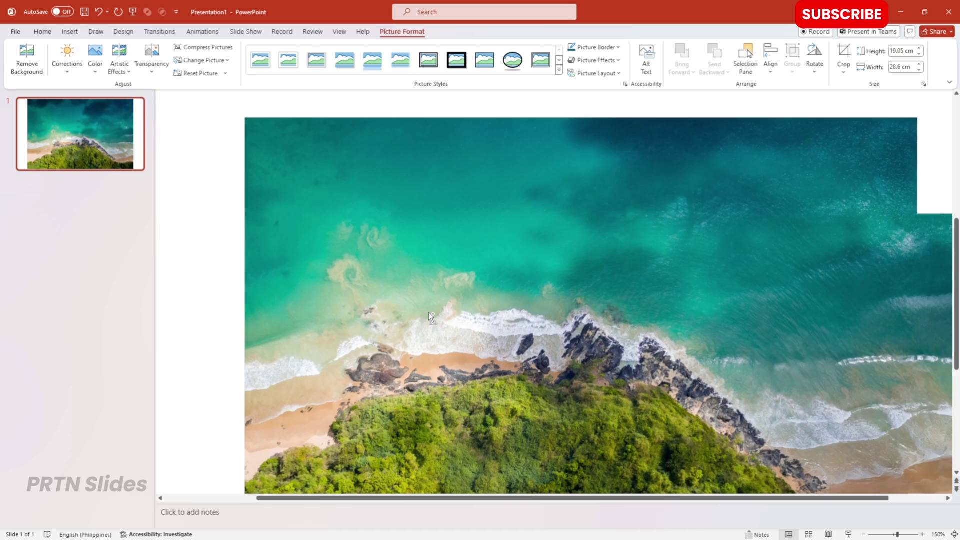
scroll(428, 313, "down", 2)
scroll(428, 313, "up", 1)
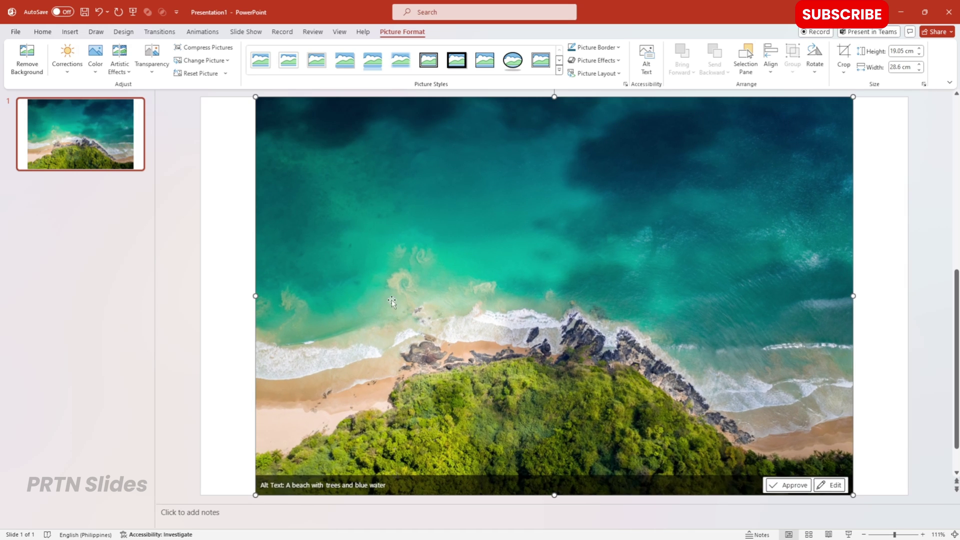
left_click(213, 164)
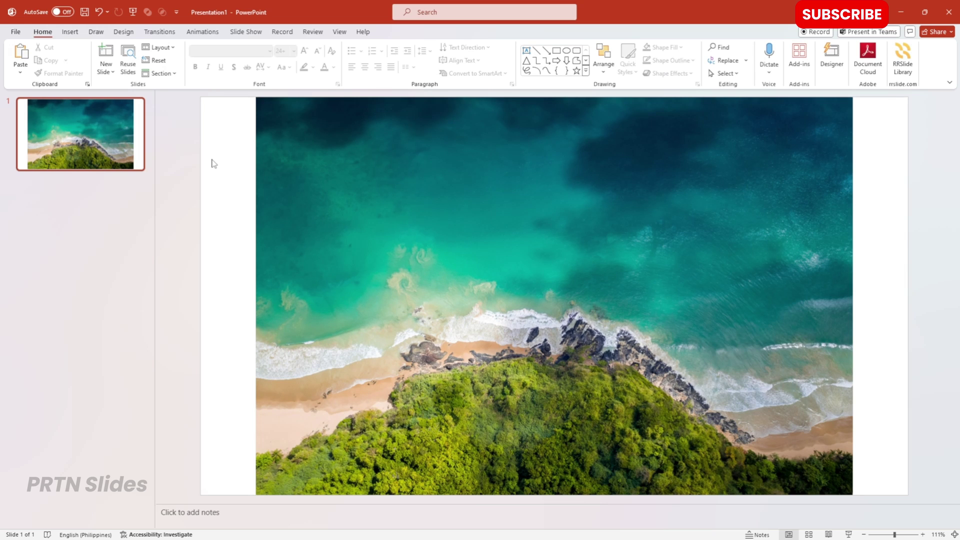
left_click(602, 167)
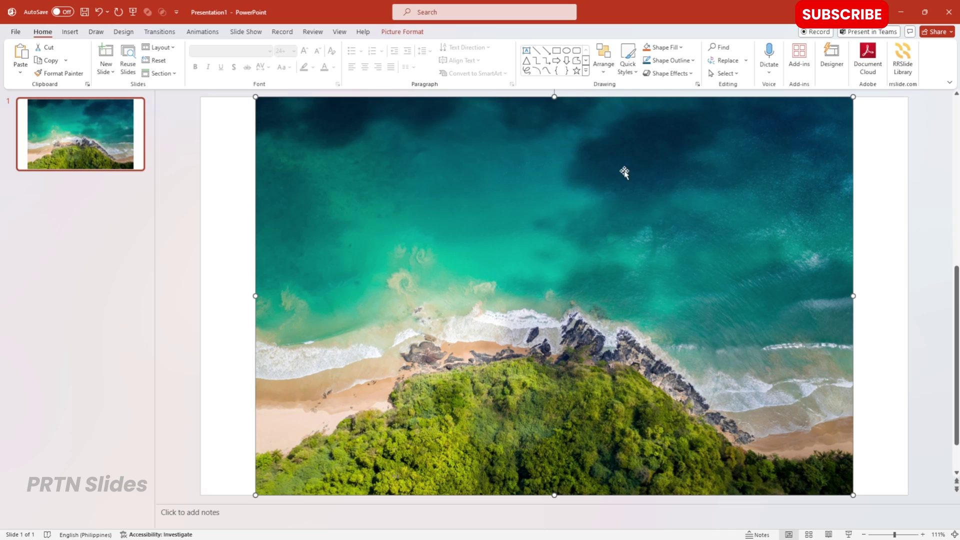
left_click(876, 157)
left_click(765, 183)
left_click(399, 33)
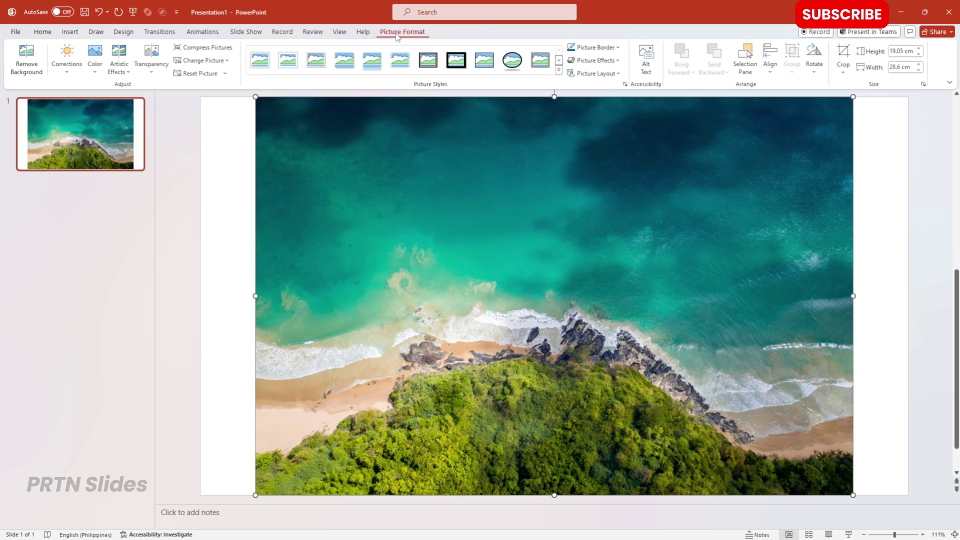
- Crop the slide 1 photo to a 16:9 aspect ratio, nudging it up within the frame
left_click(844, 75)
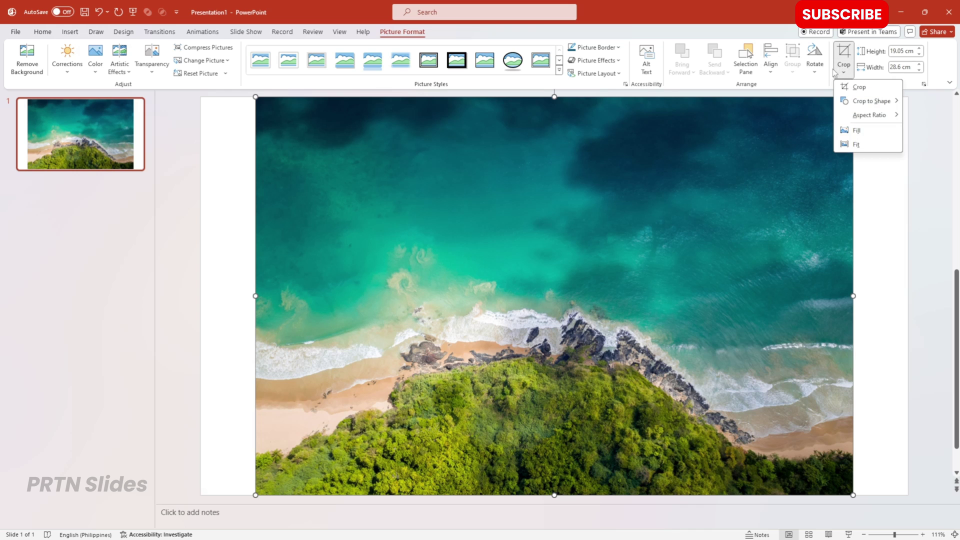
mouse_move(858, 118)
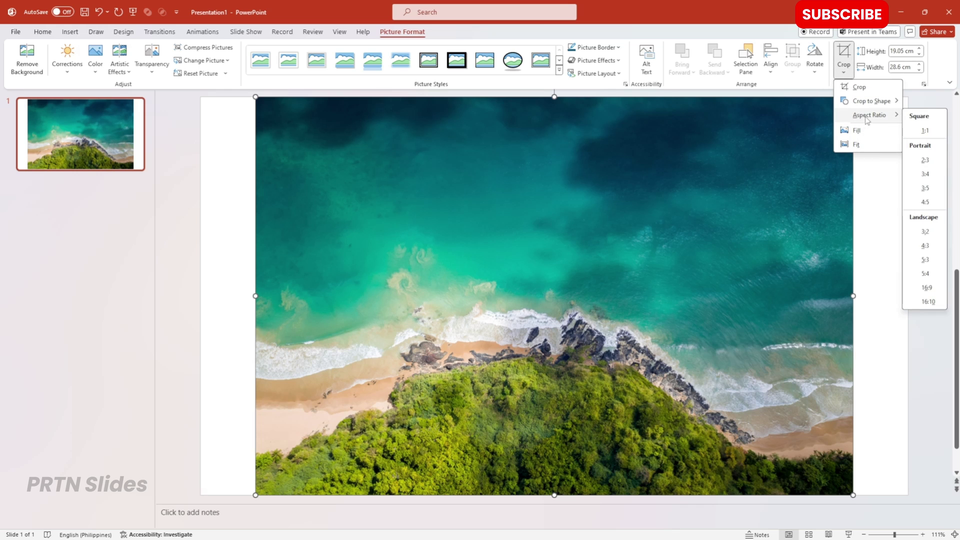
left_click(927, 288)
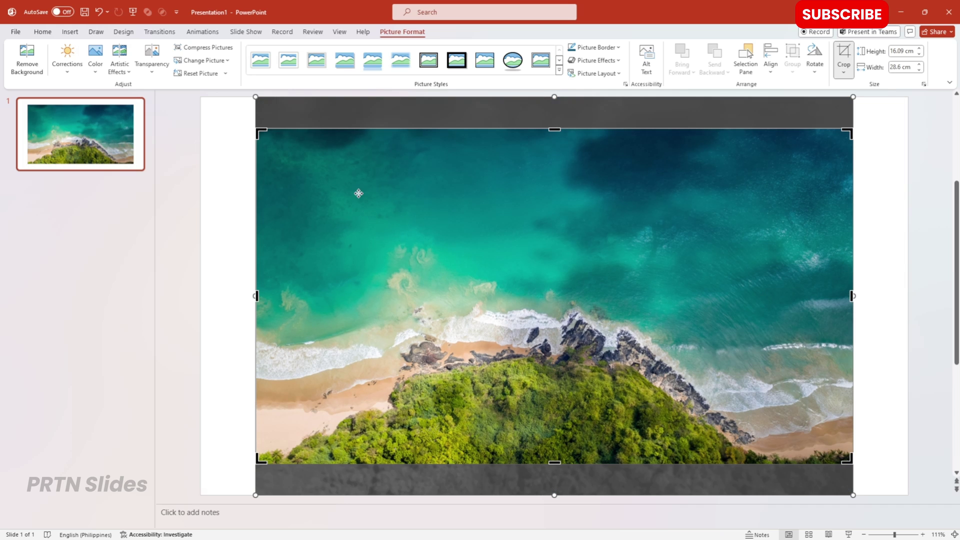
mouse_move(429, 270)
left_mouse_down()
mouse_move(429, 250)
mouse_move(430, 289)
mouse_move(429, 258)
left_mouse_up()
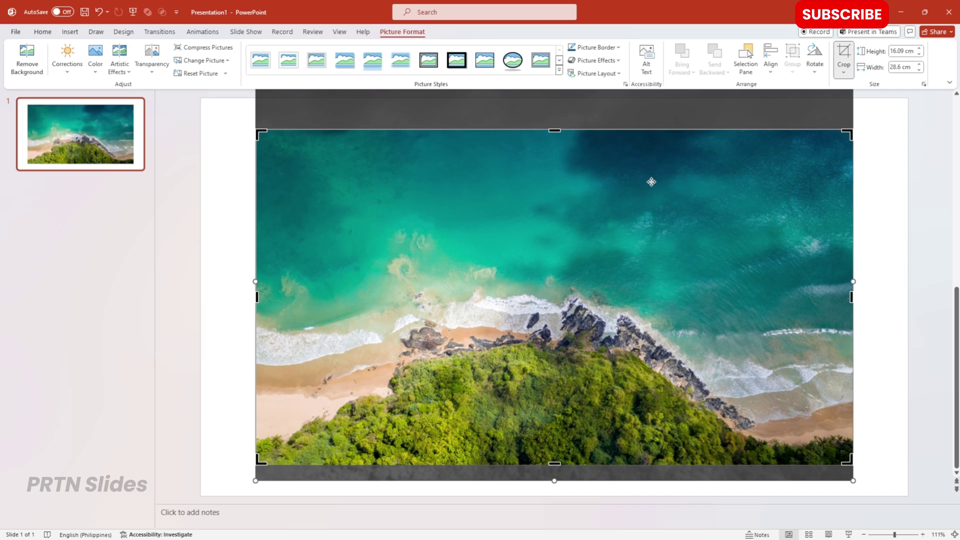
left_click(862, 166)
left_click(600, 247)
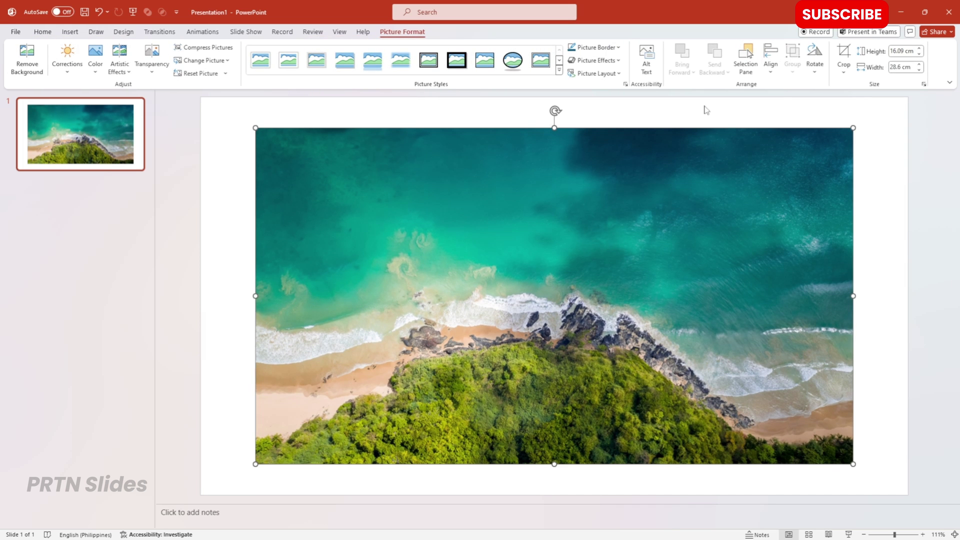
left_click(815, 59)
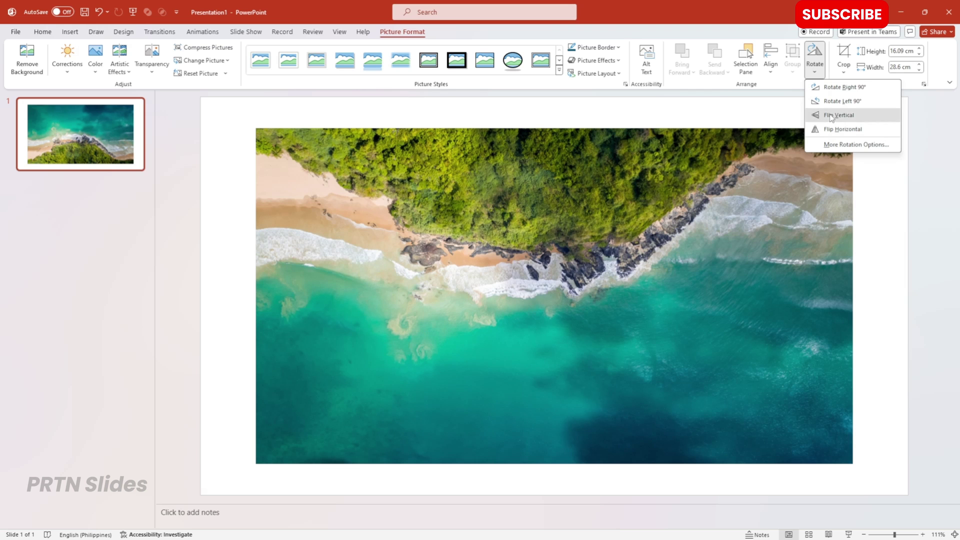
- Flip the photo vertically, move it to the slide's top-left and stretch it to fill the slide
left_click(839, 115)
left_click(225, 171)
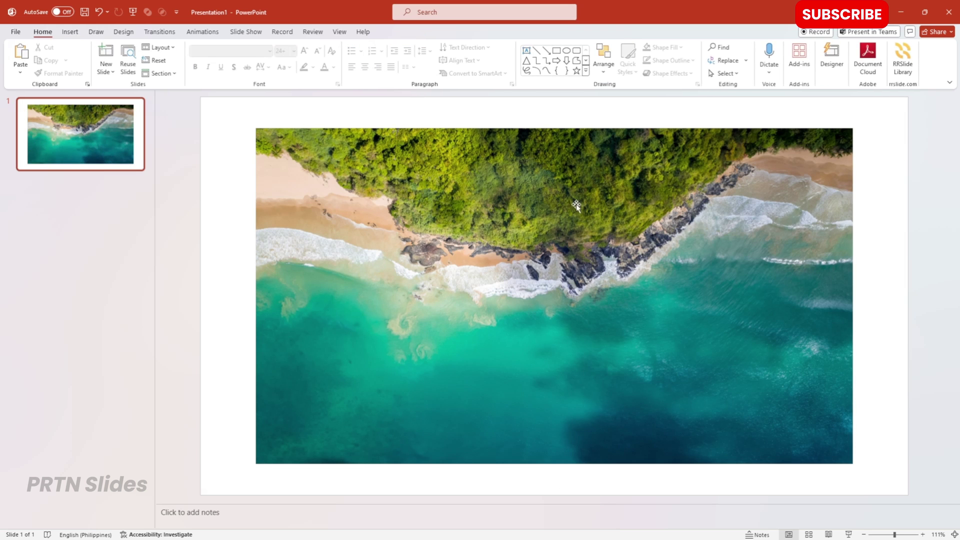
left_click(578, 326)
left_click_drag(552, 293, 496, 253)
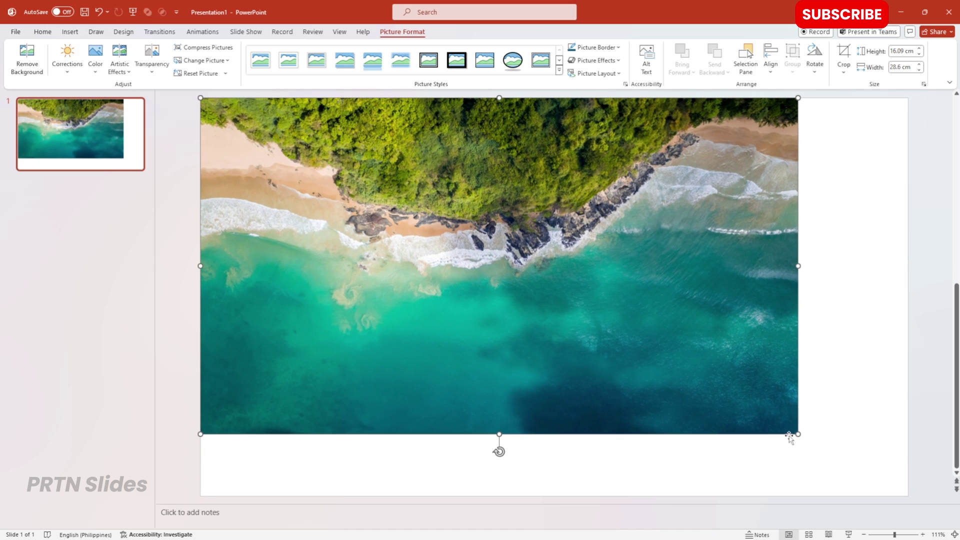
left_click_drag(799, 434, 910, 496)
left_click(924, 424)
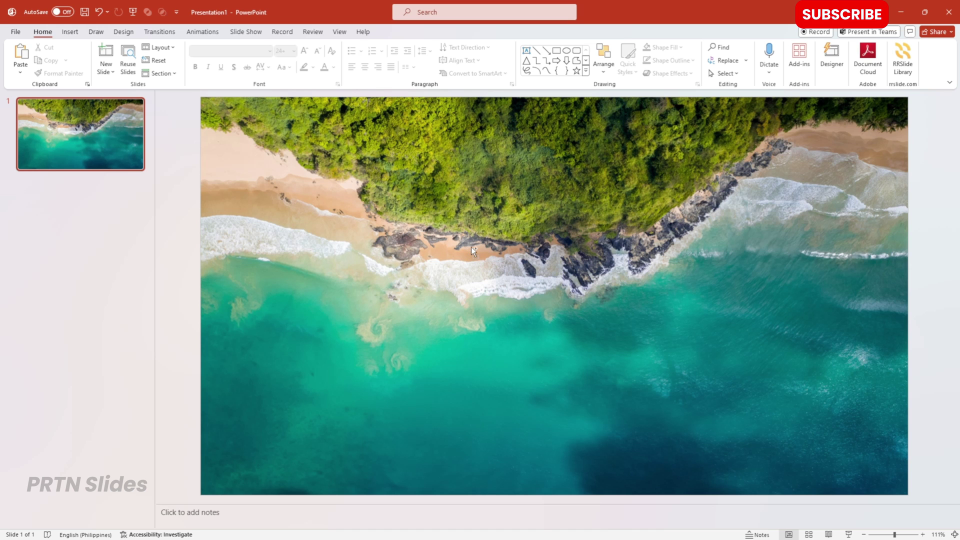
scroll(472, 248, "down", 8)
- Enlarge slide 1's photo past the edges, duplicate the slide, and shrink slide 2's copy
left_click(513, 274)
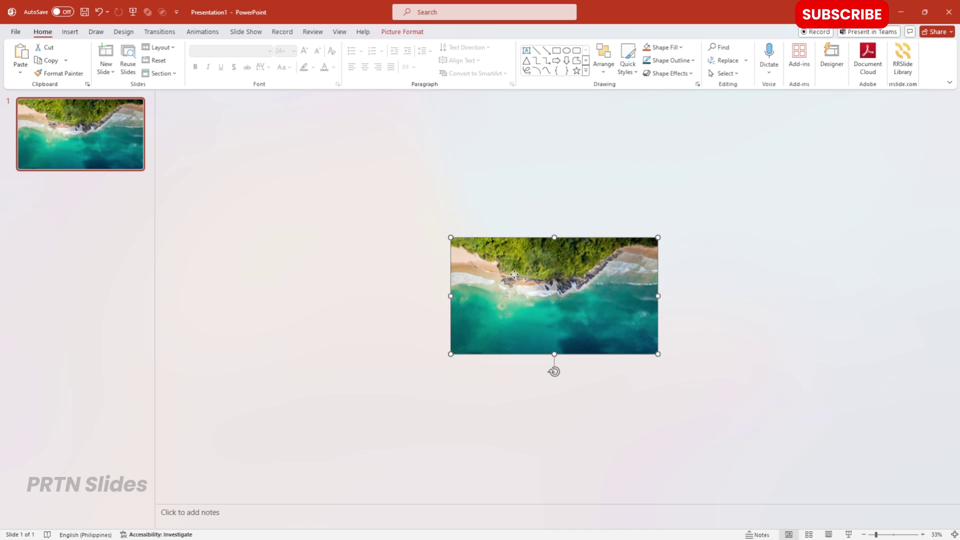
left_click_drag(657, 354, 865, 471)
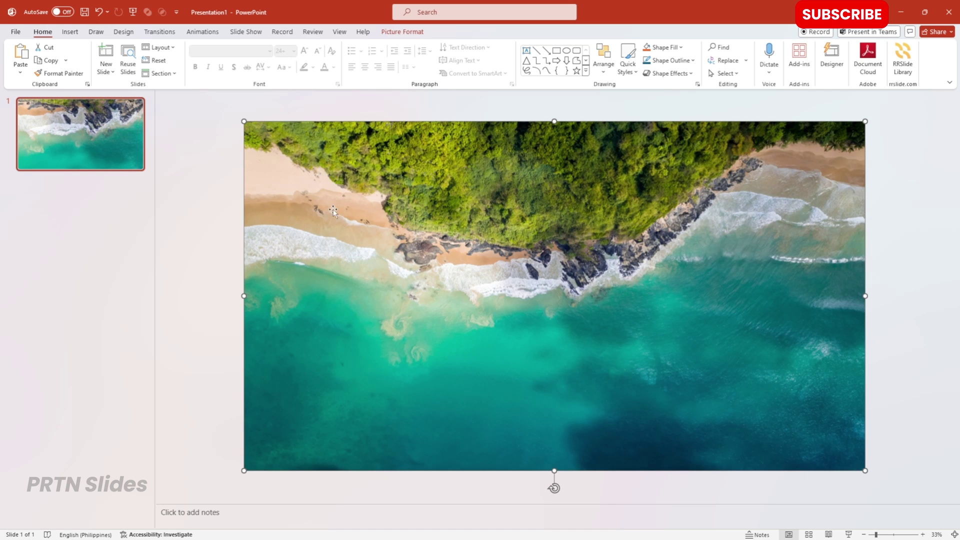
left_click(84, 147)
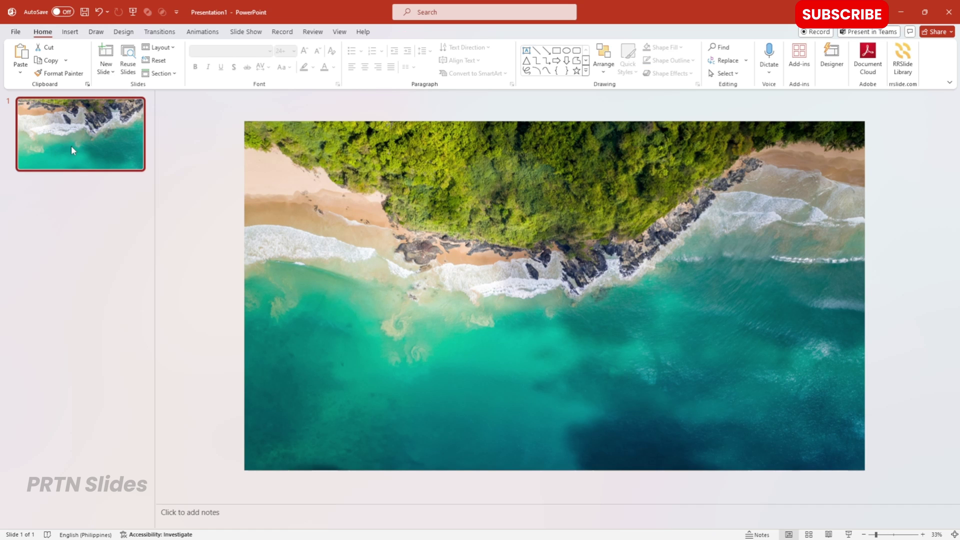
key("ctrl+d")
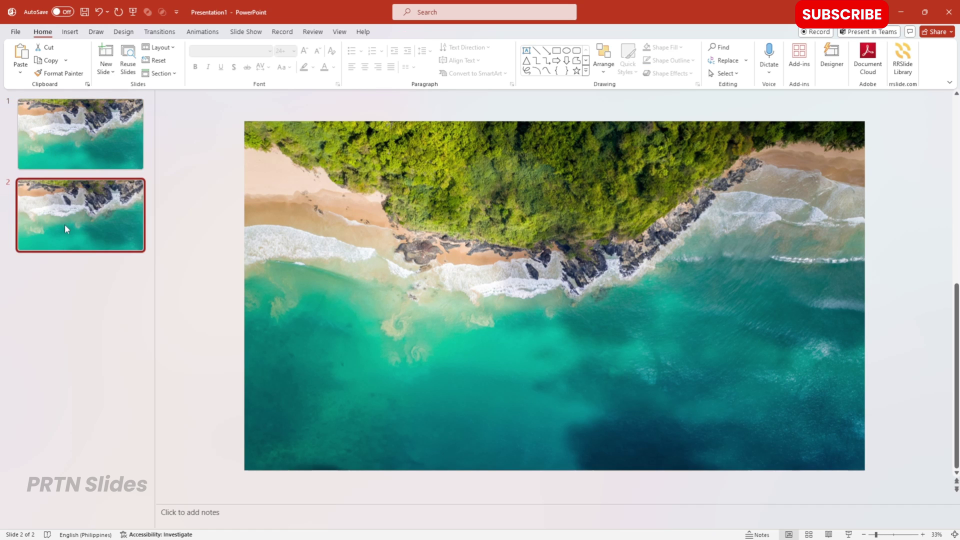
left_click(675, 396)
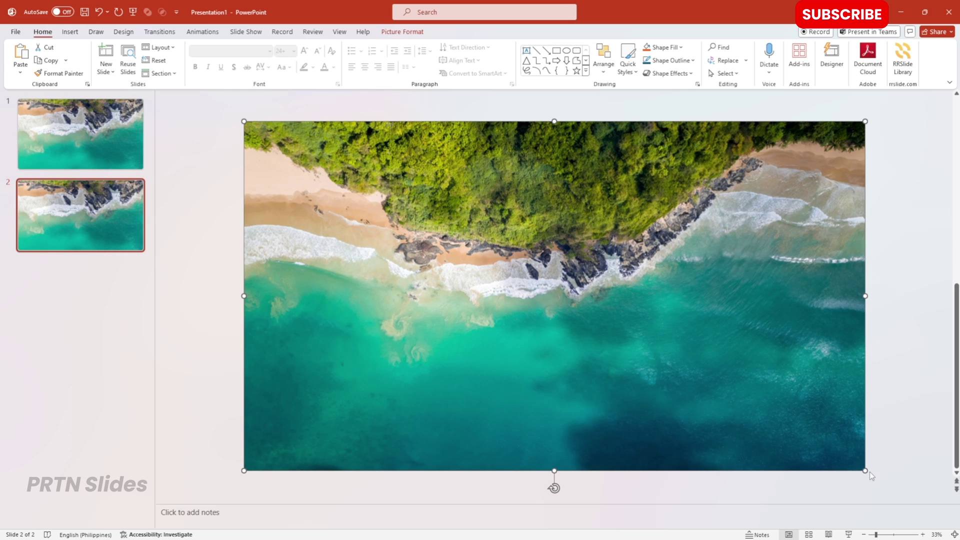
left_click_drag(868, 473, 667, 360)
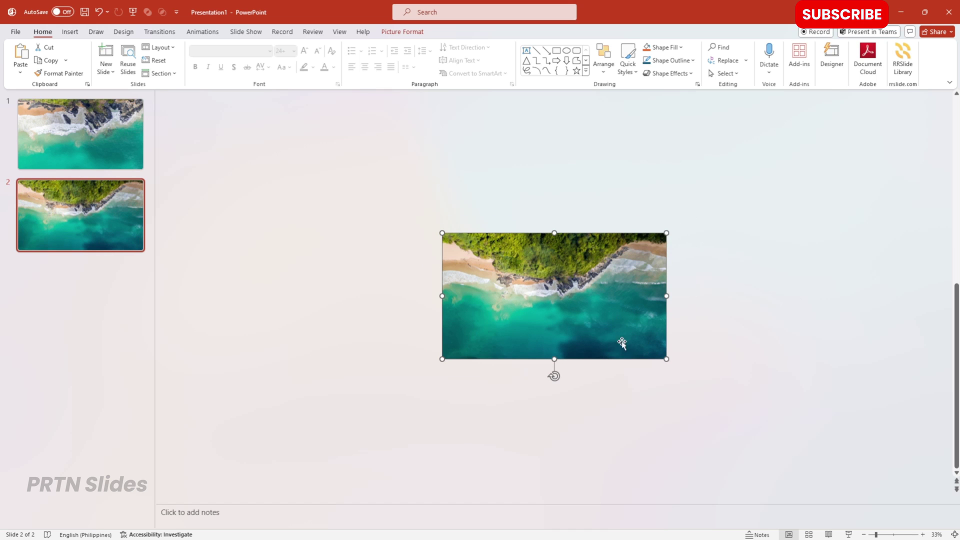
- Crop slide 2's photo, enlarging it and shifting it right and down inside the frame
scroll(667, 362, "up", 4, "ctrl")
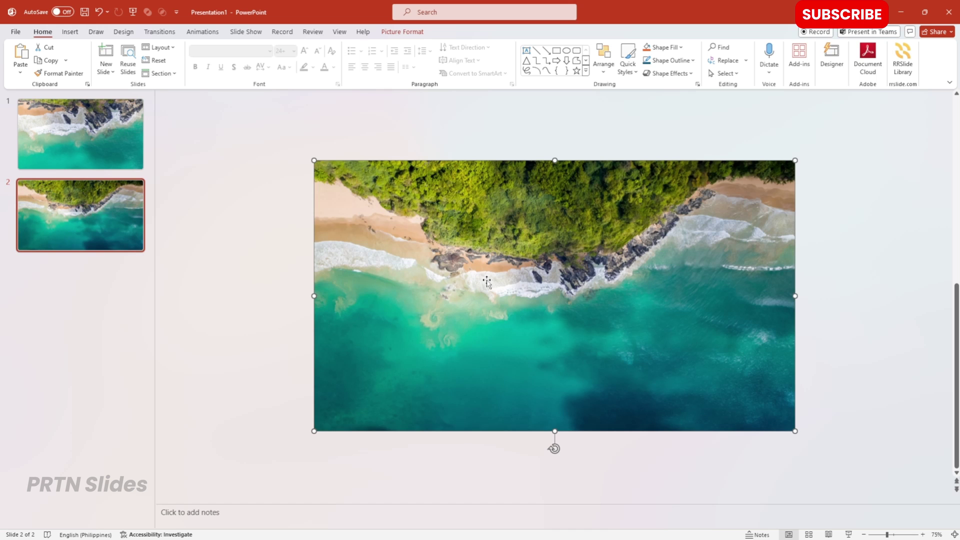
left_click(407, 31)
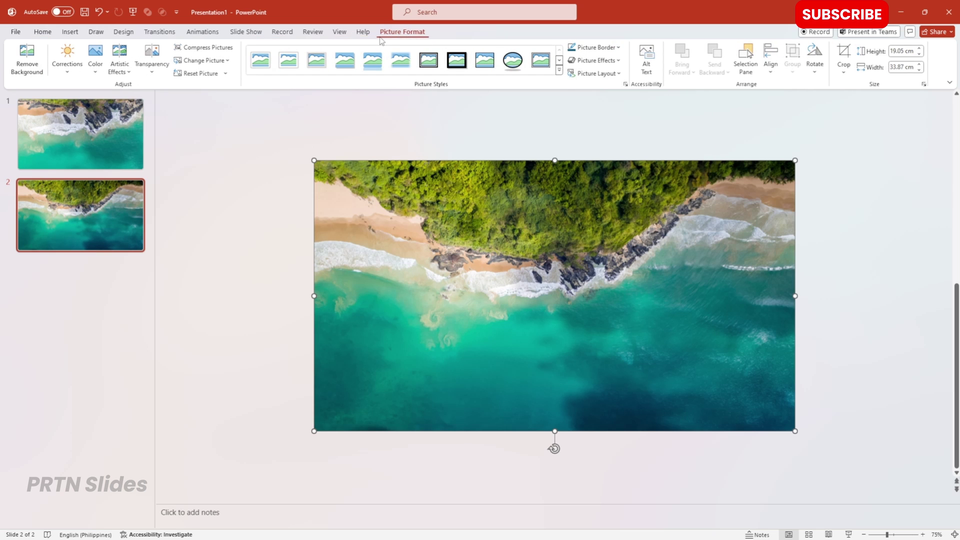
left_click(844, 69)
left_click(848, 56)
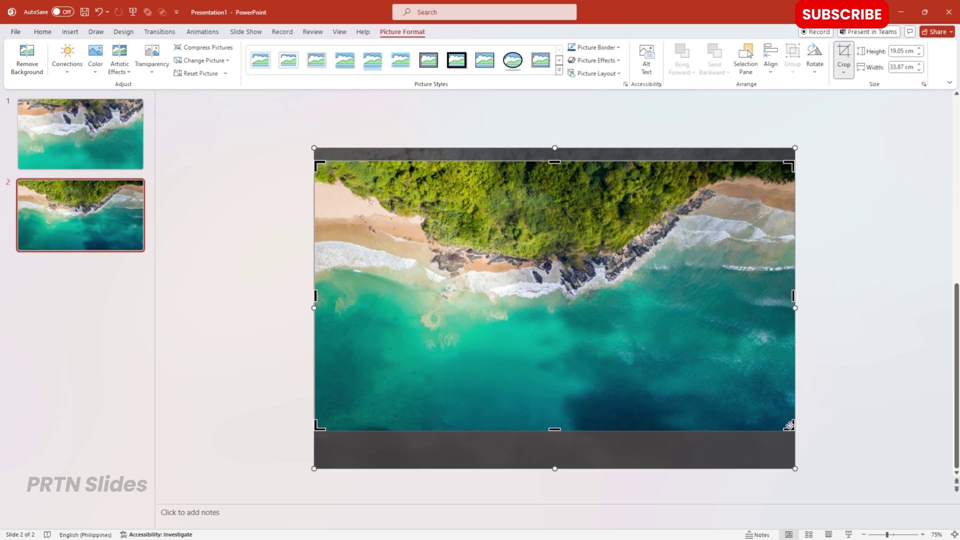
scroll(802, 462, "down", 3, "ctrl")
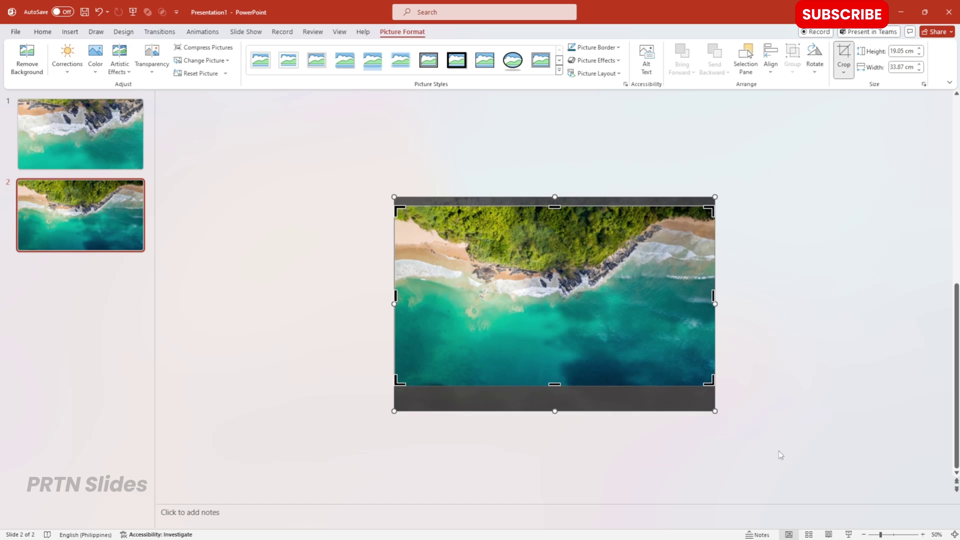
left_click_drag(717, 411, 768, 445)
scroll(494, 337, "up", 3, "ctrl")
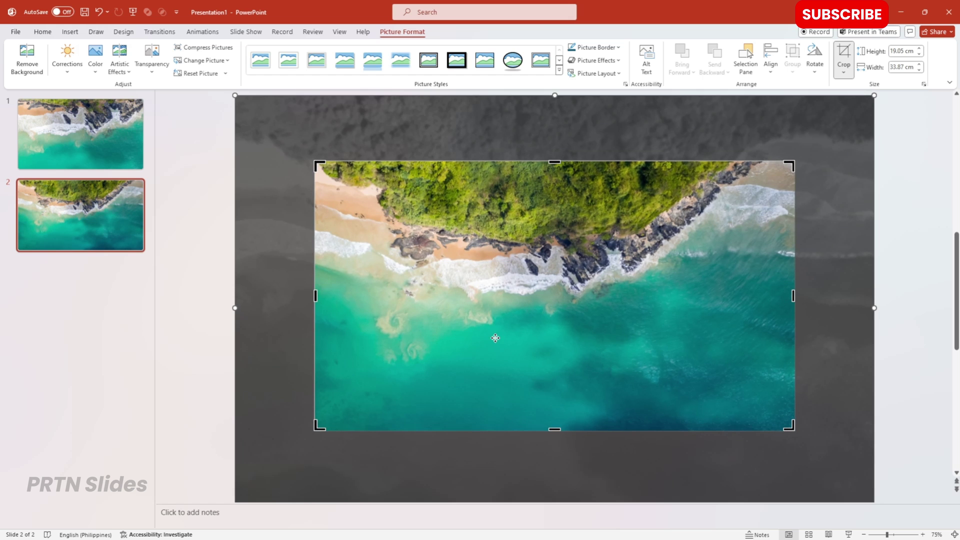
left_click_drag(712, 256, 794, 319)
- Apply the crop and mirror slide 2's photo horizontally
left_click(279, 188)
left_click(531, 192)
left_click(815, 58)
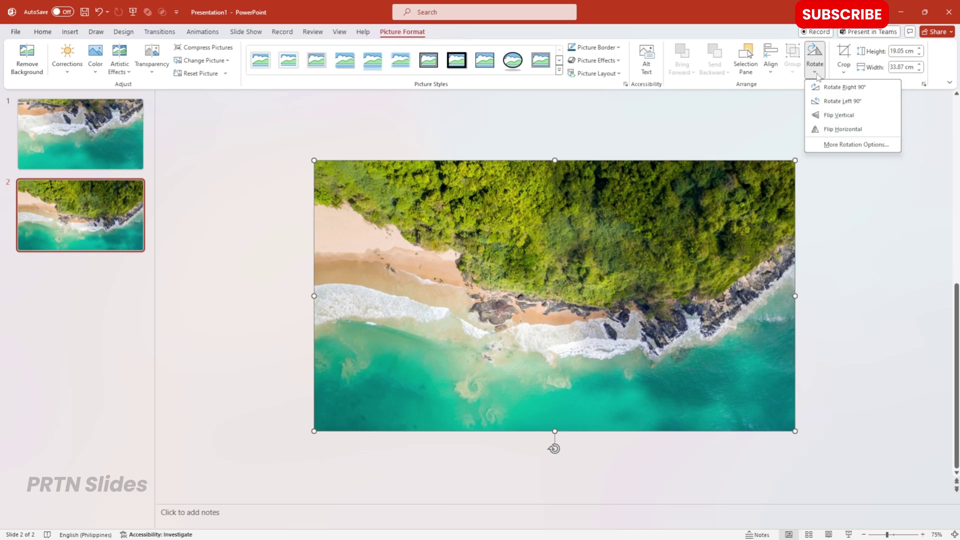
left_click(834, 130)
- Re-crop the flipped photo twice, moving it up and then right within the frame
left_click(834, 54)
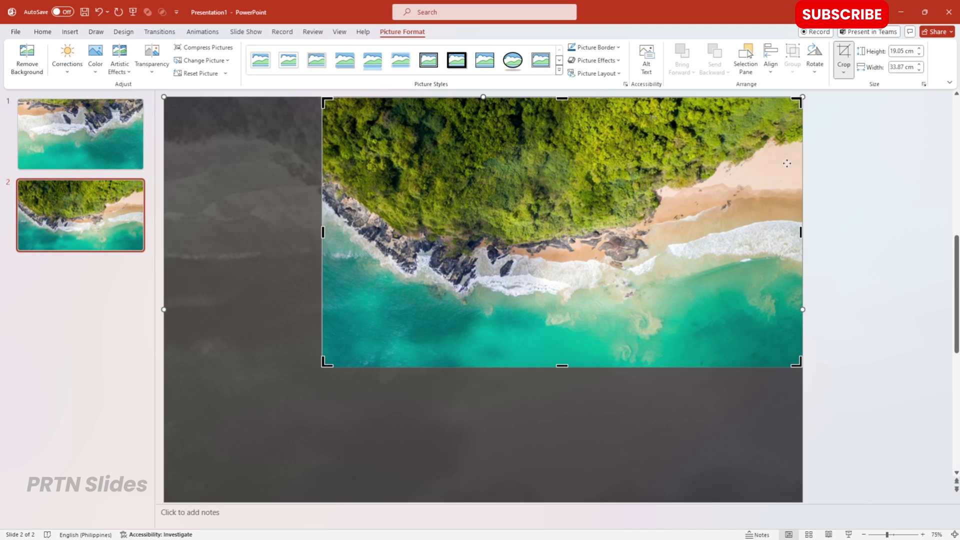
left_click_drag(685, 323, 708, 295)
left_click(887, 178)
left_click(458, 267)
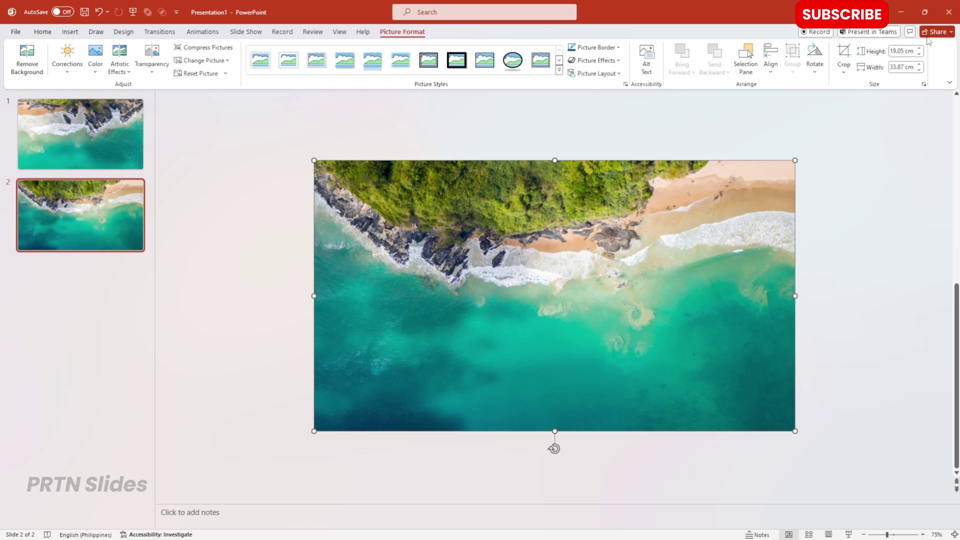
left_click(843, 55)
left_click_drag(360, 227, 510, 249)
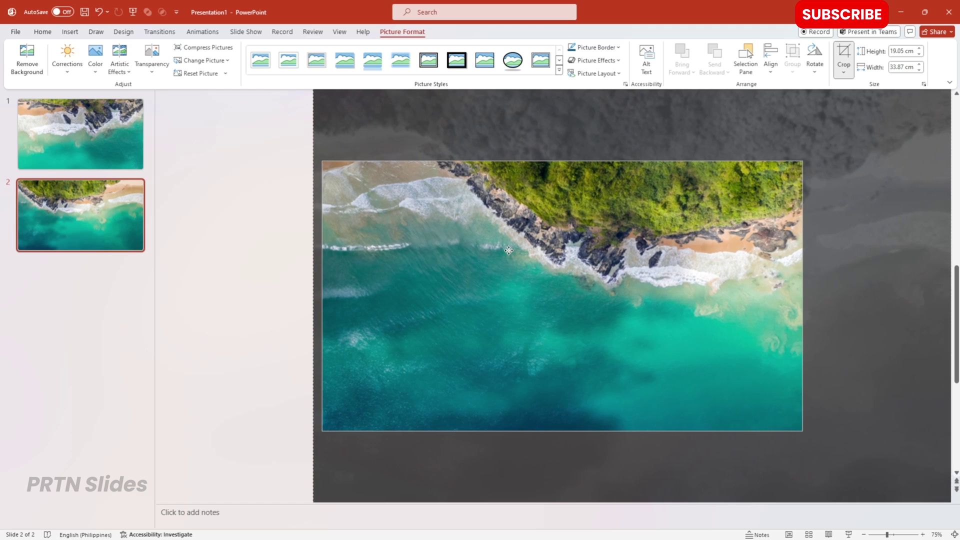
left_click(242, 190)
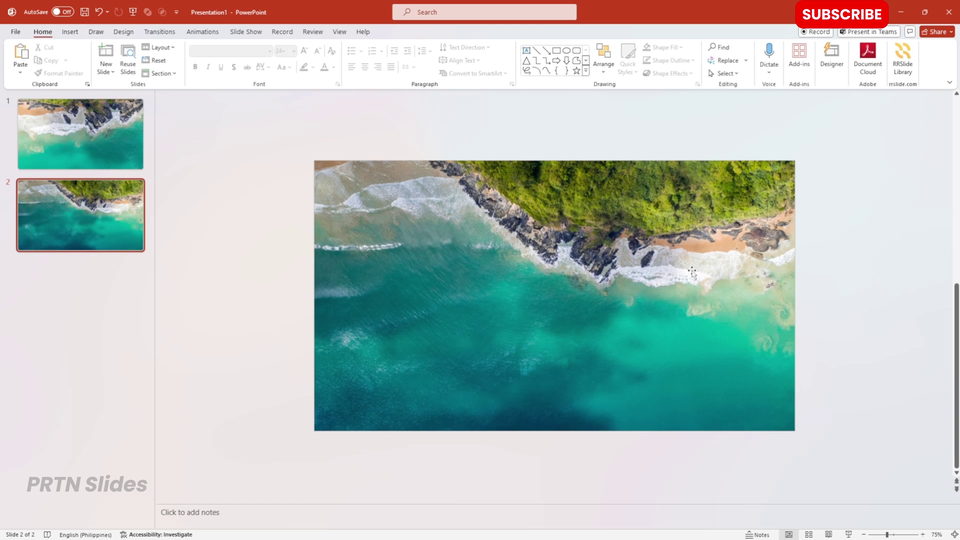
- Crop the photo on slide 3, shifting it left to reveal more beach
left_click(108, 212)
left_click(199, 330)
left_click(68, 209)
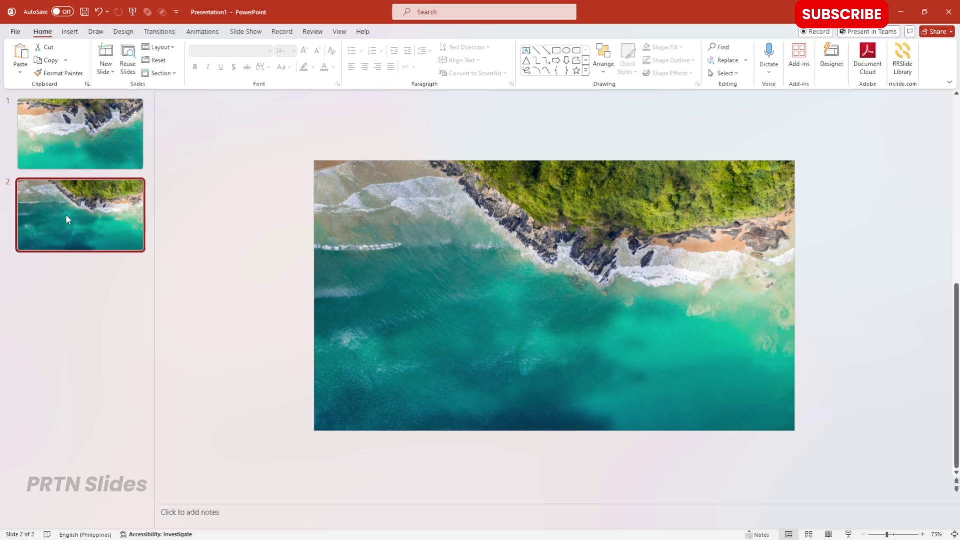
left_click(683, 304)
left_click(402, 32)
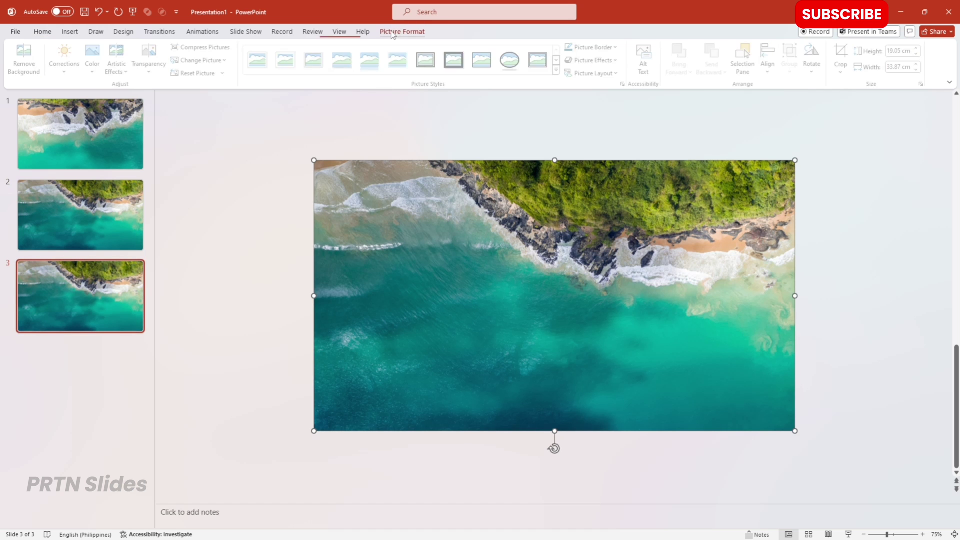
left_click(845, 56)
left_click_drag(770, 287, 623, 291)
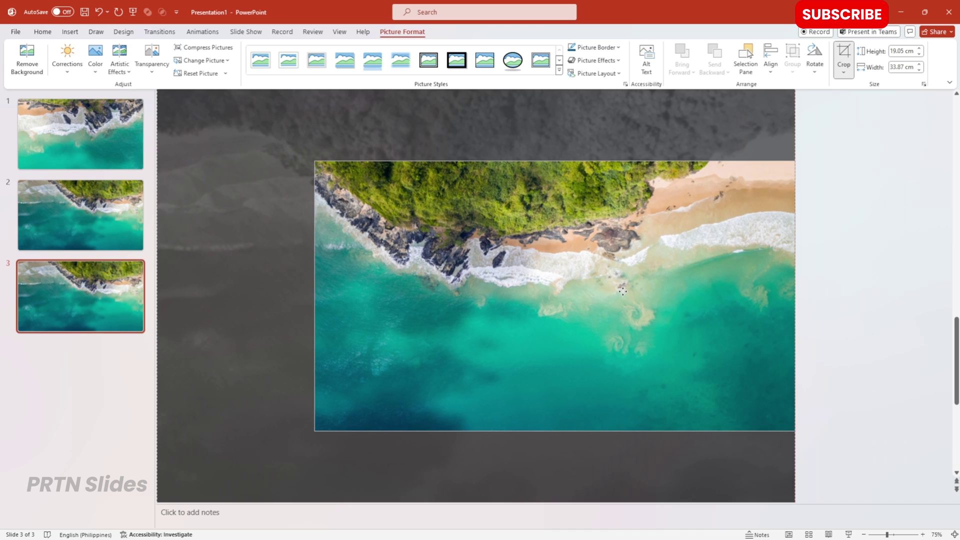
left_click(853, 199)
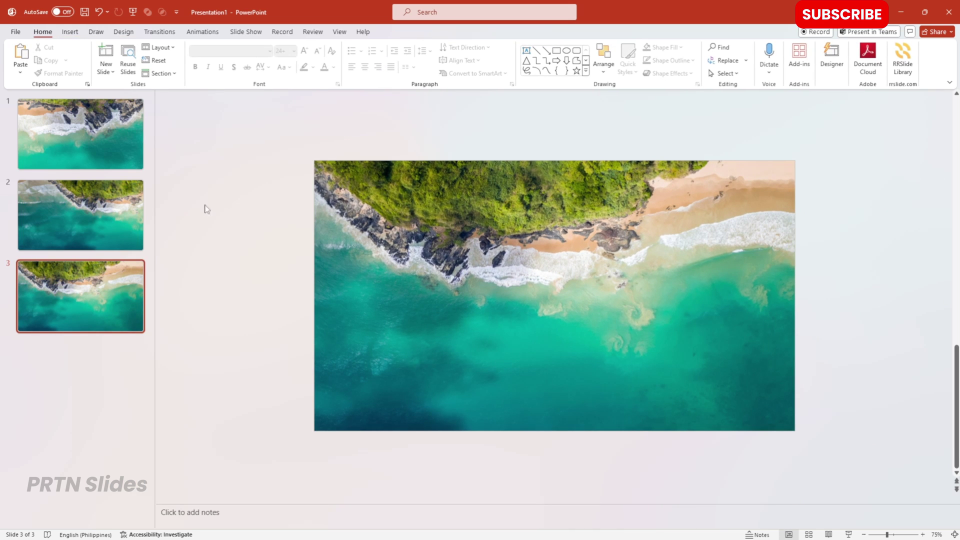
- Compare slides 2 and 3, then select the beach photo on slide 2
left_click(106, 208)
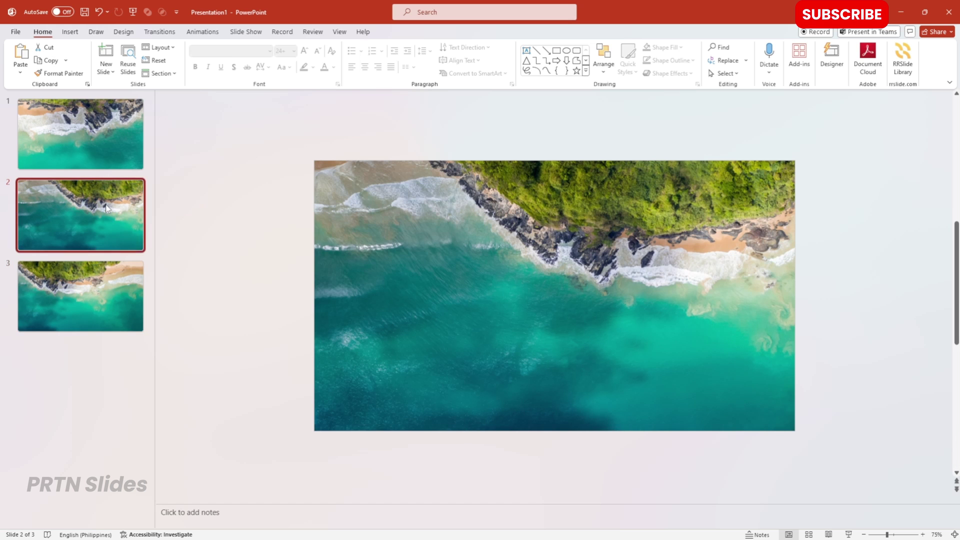
left_click(64, 303)
left_click(44, 215)
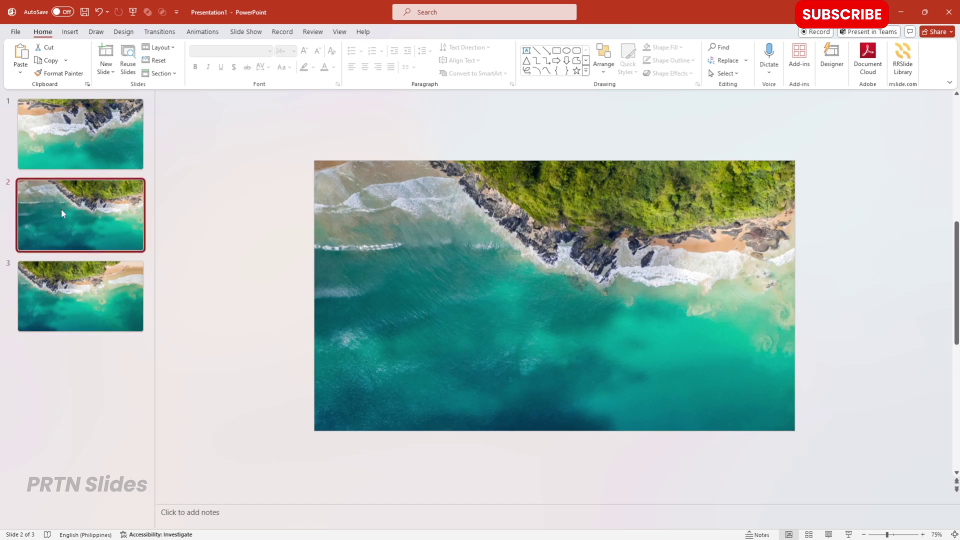
left_click(644, 262)
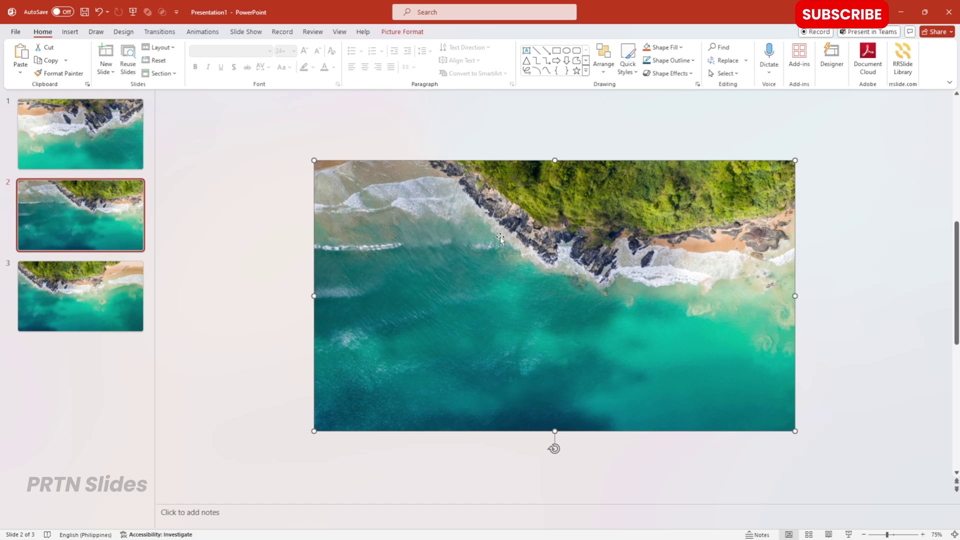
- Apply the Blur artistic effect with radius 68 to slide 2's photo
right_click(456, 267)
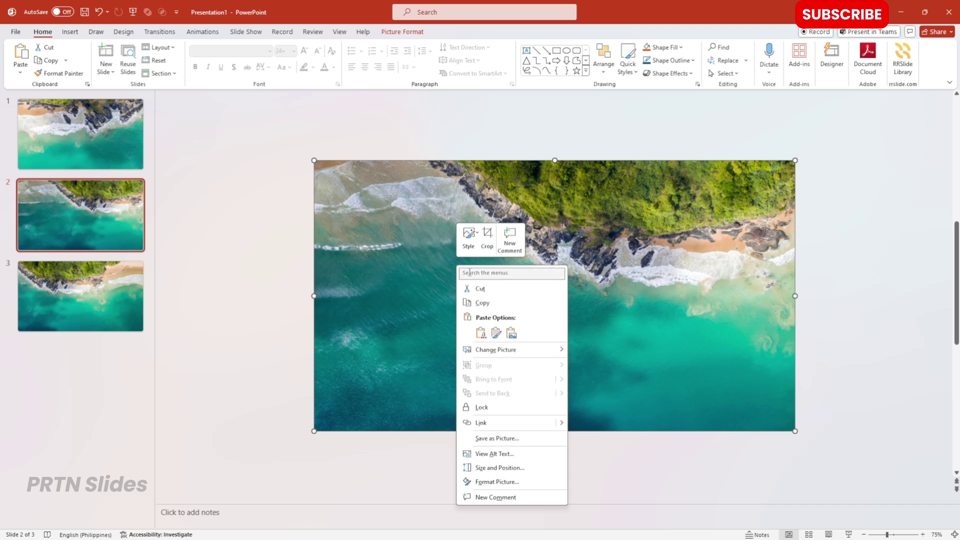
left_click(483, 488)
left_click(863, 230)
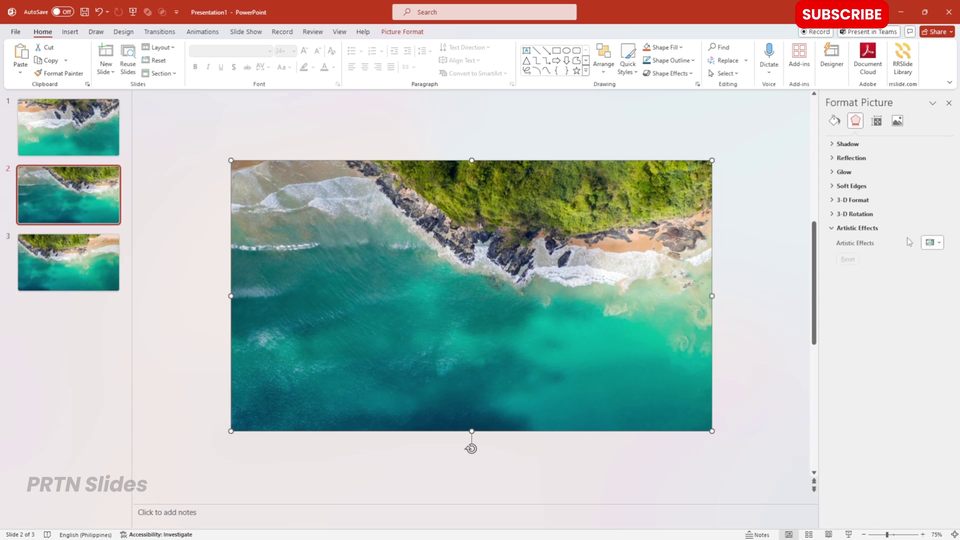
left_click(932, 243)
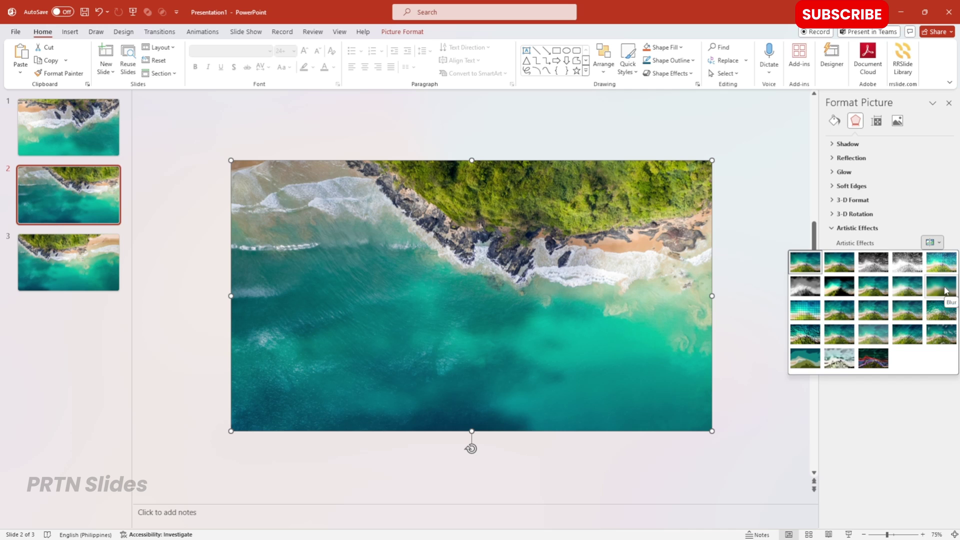
left_click(943, 287)
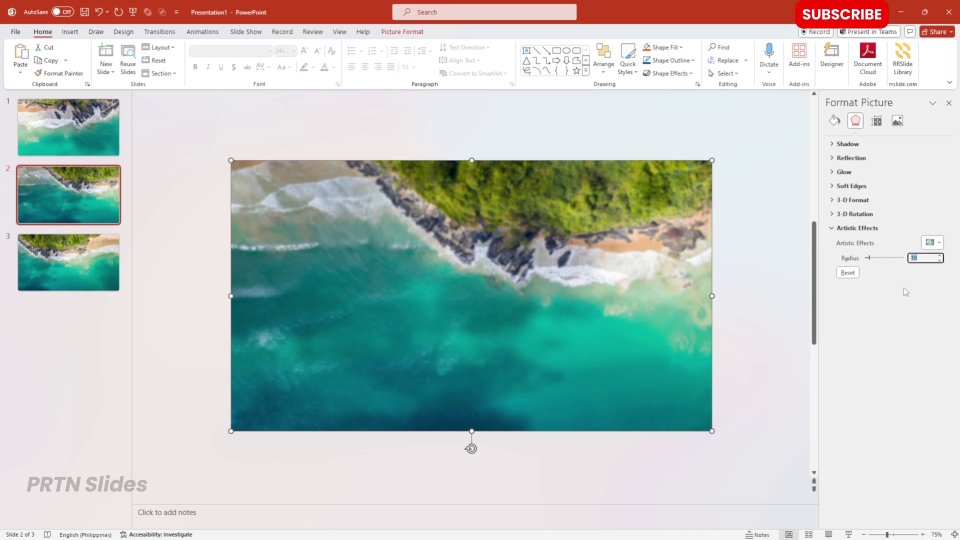
type("68")
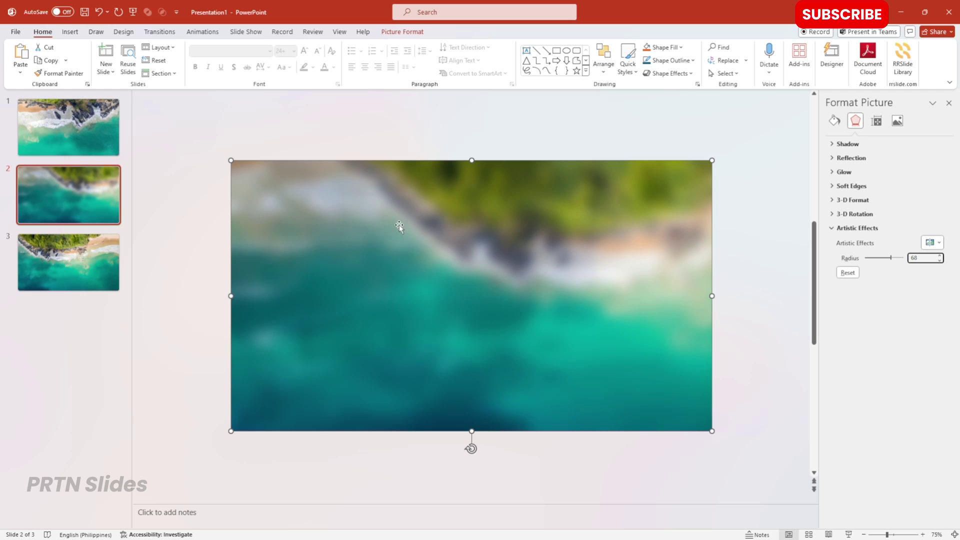
left_click(386, 236)
- Copy the blurred photo, then reset the blur radius to 0
right_click(432, 269)
left_click(457, 313)
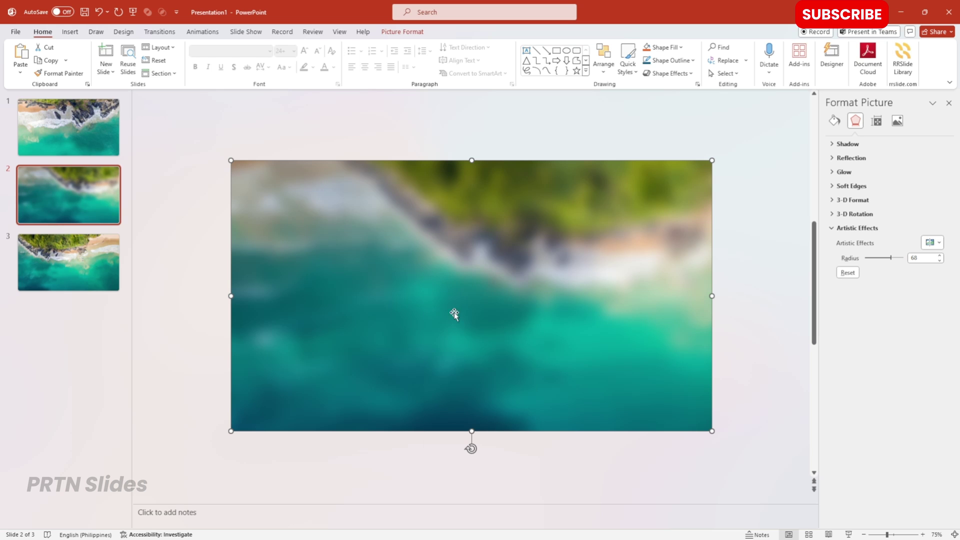
left_click(889, 259)
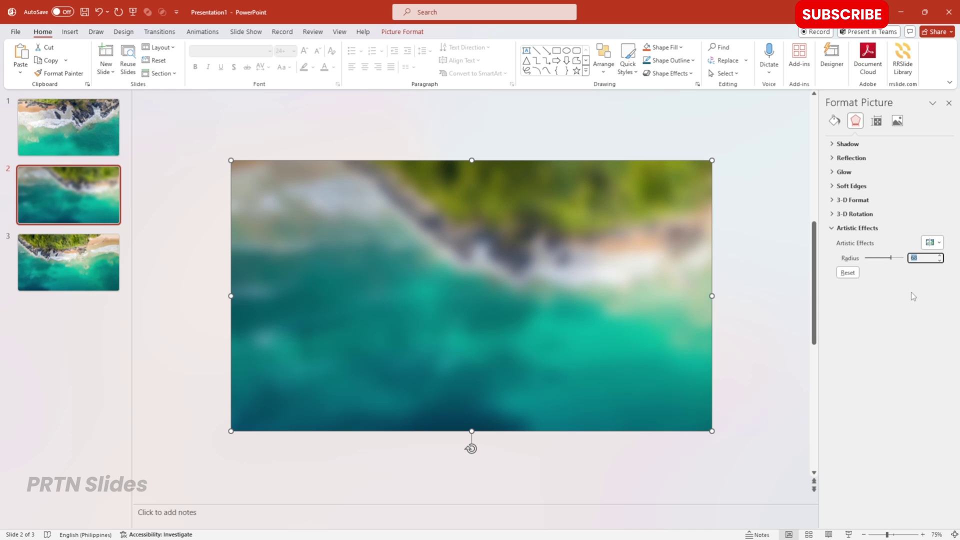
type("0")
key("Return")
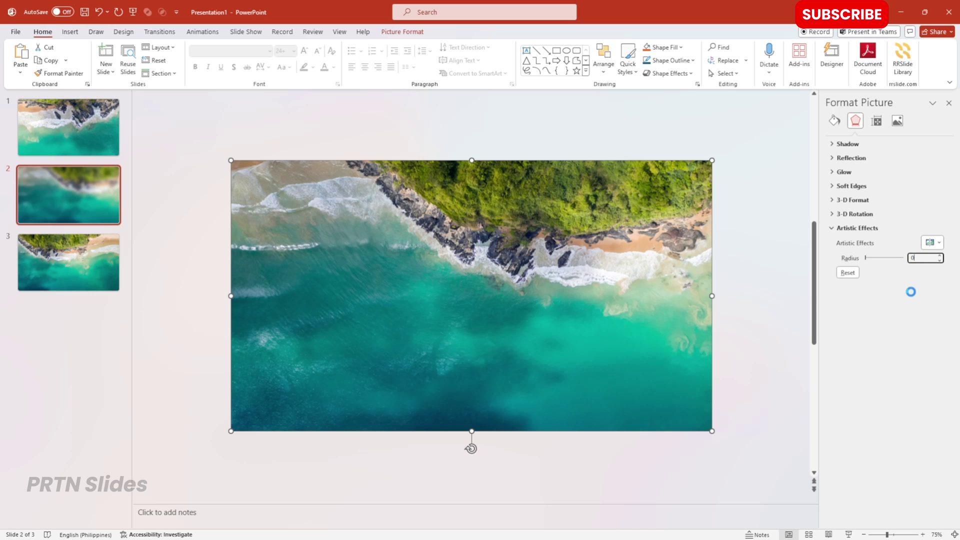
- Move the photo aside and fill slide 2's background with the clipboard's blurred photo
left_click(759, 224)
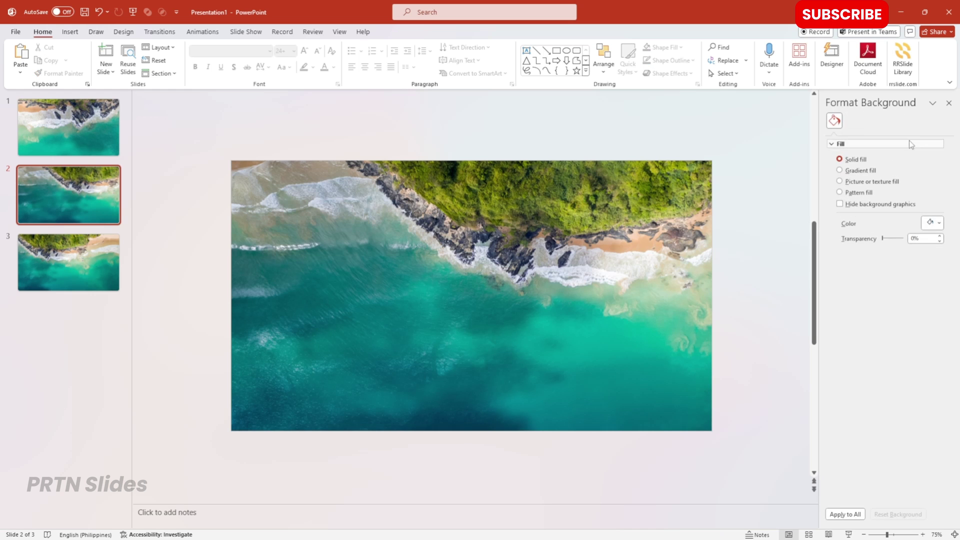
left_click(949, 103)
left_click_drag(698, 258, 545, 257)
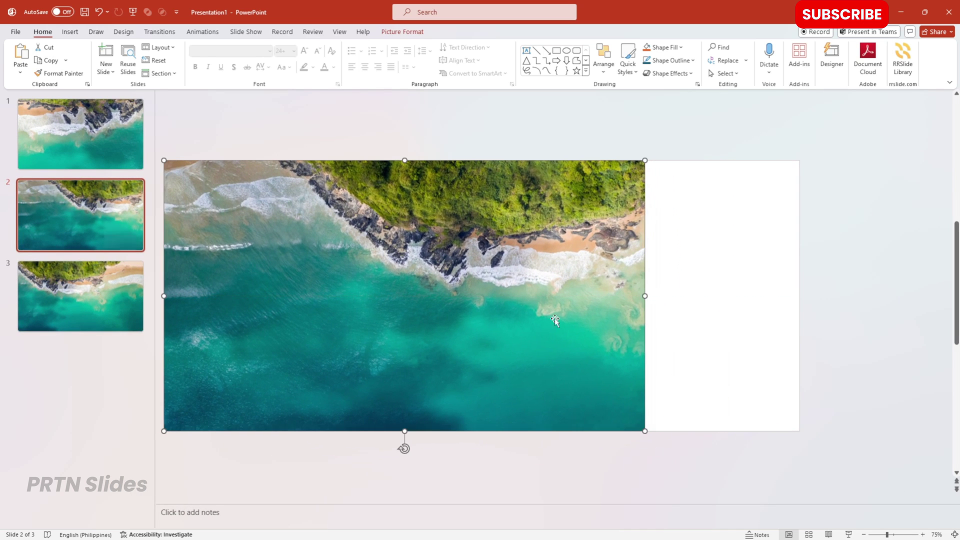
right_click(712, 247)
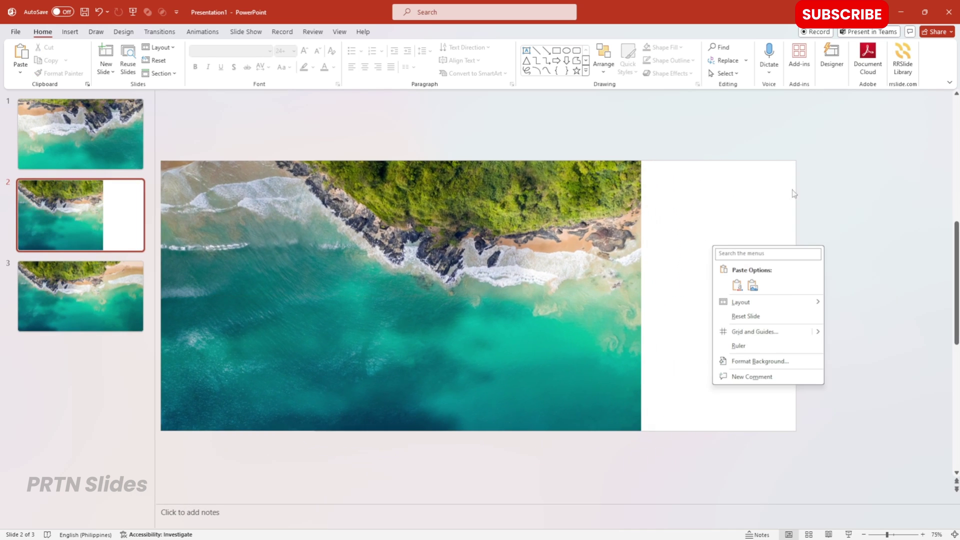
left_click(748, 362)
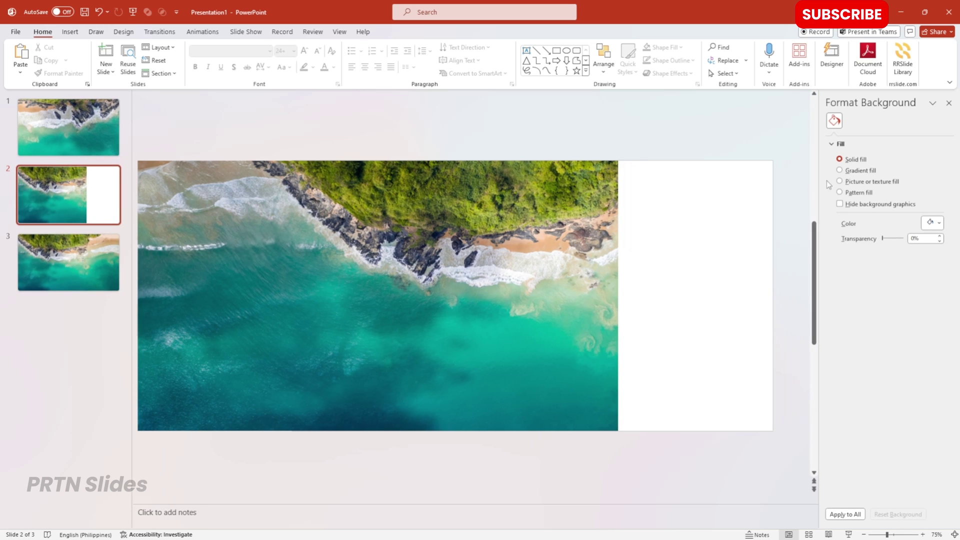
left_click(854, 183)
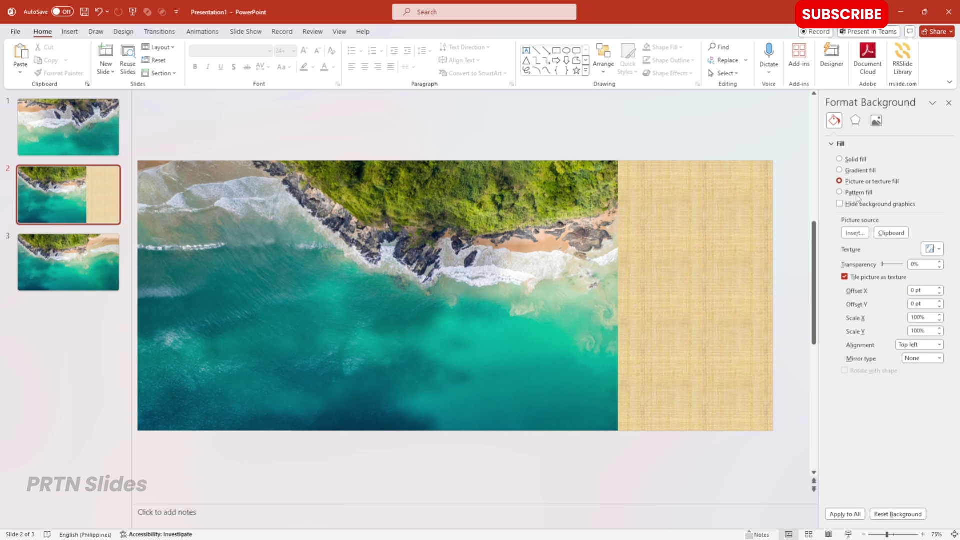
left_click(891, 233)
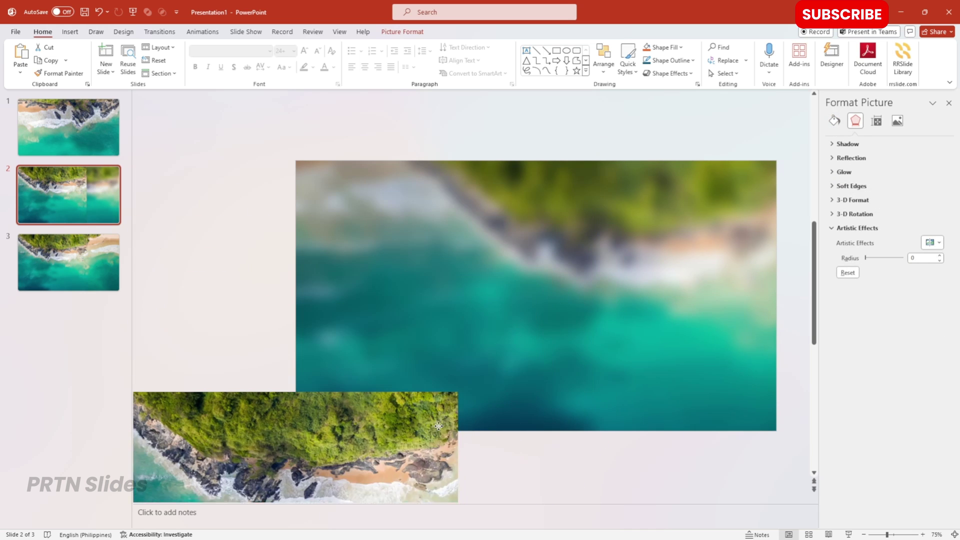
- Drag the sharp photo back over the blurred background and fit the slide to the window
left_click_drag(439, 426, 439, 465)
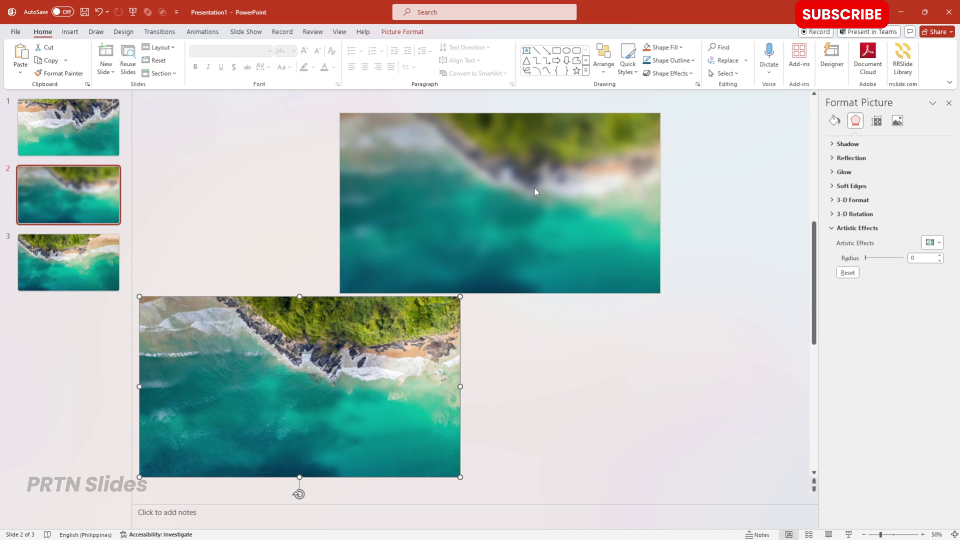
left_click(534, 187)
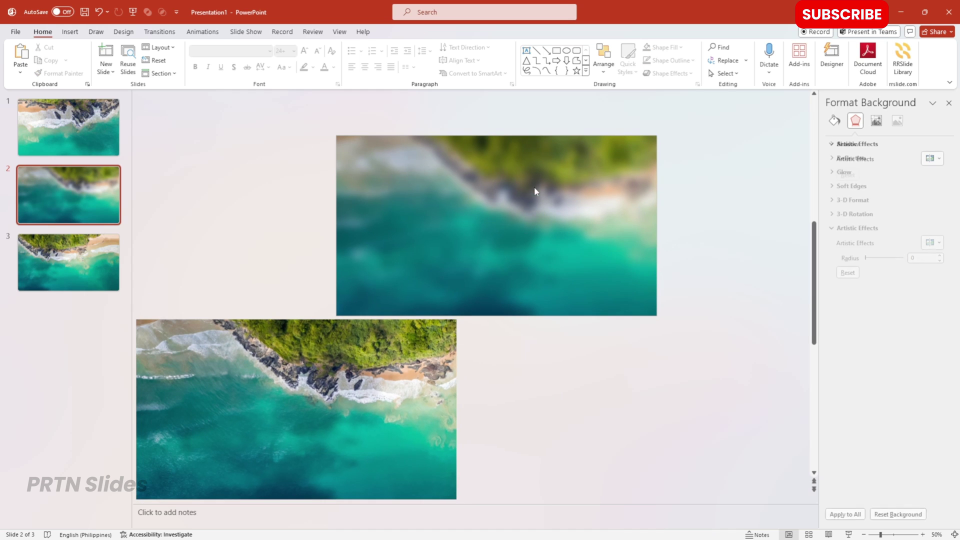
left_click_drag(283, 395, 470, 201)
scroll(563, 273, "up", 3)
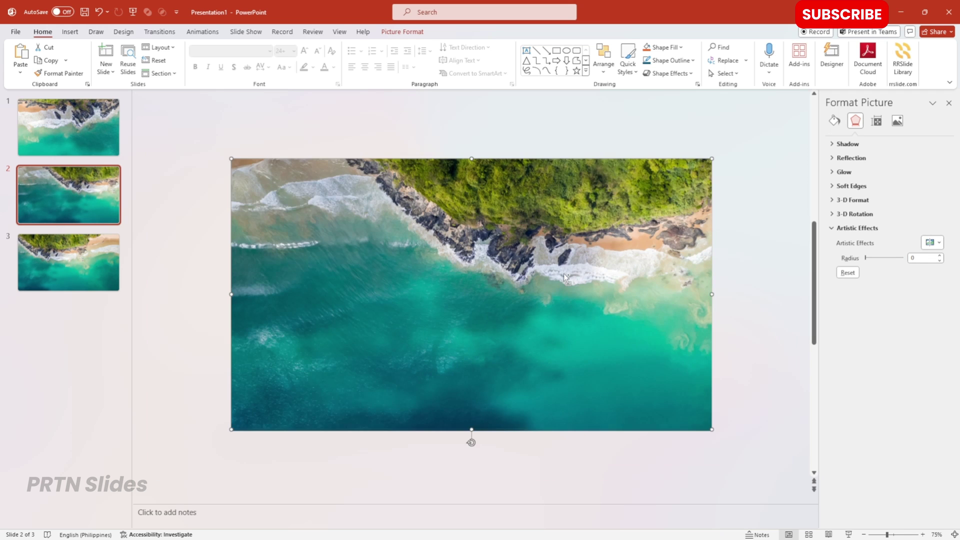
key("Escape")
left_click(949, 103)
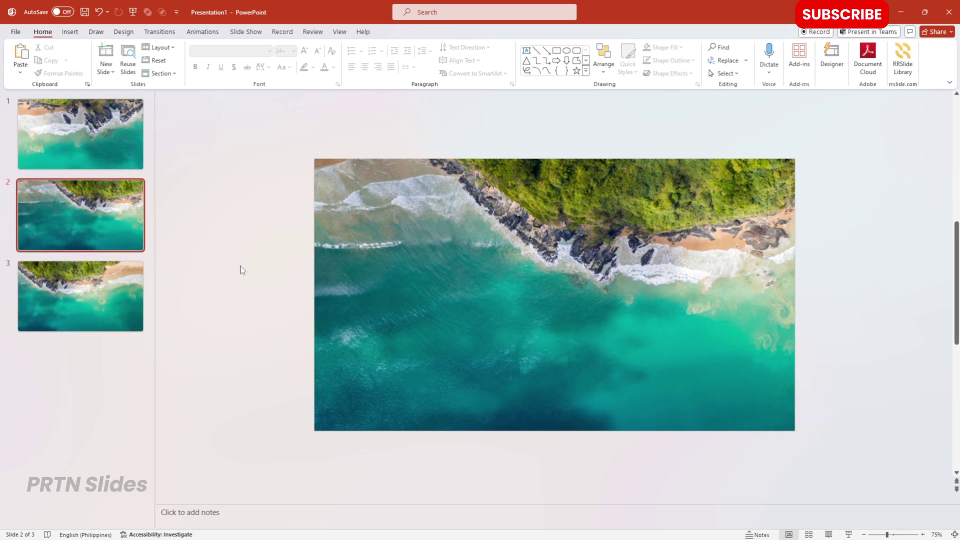
left_click(122, 295)
- Apply the Blur artistic effect with radius 68 to slide 3's beach photo
left_click(590, 238)
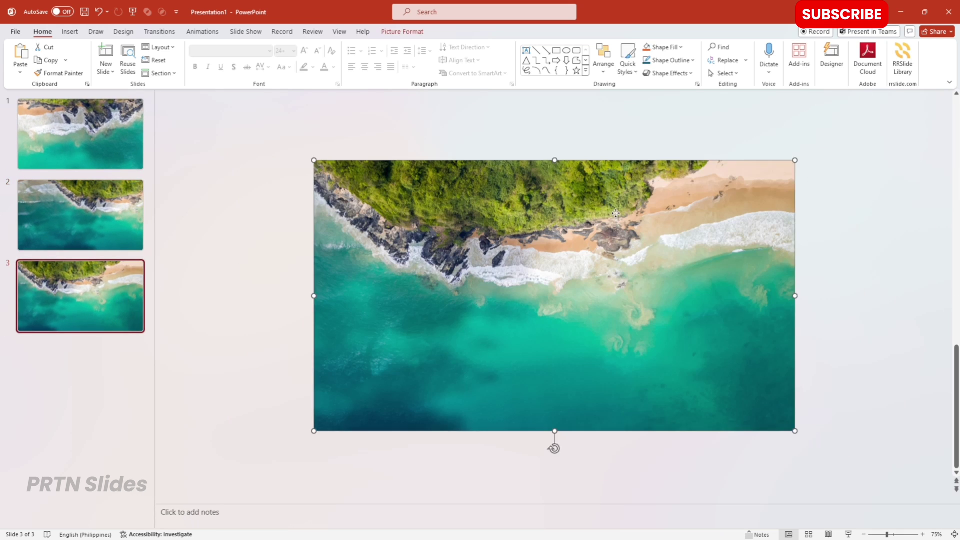
right_click(527, 245)
left_click(546, 462)
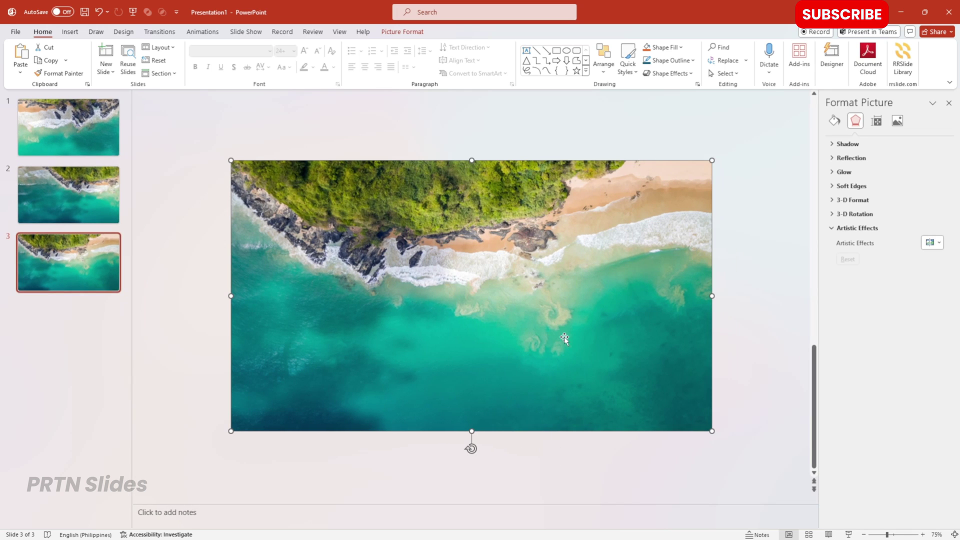
left_click(940, 243)
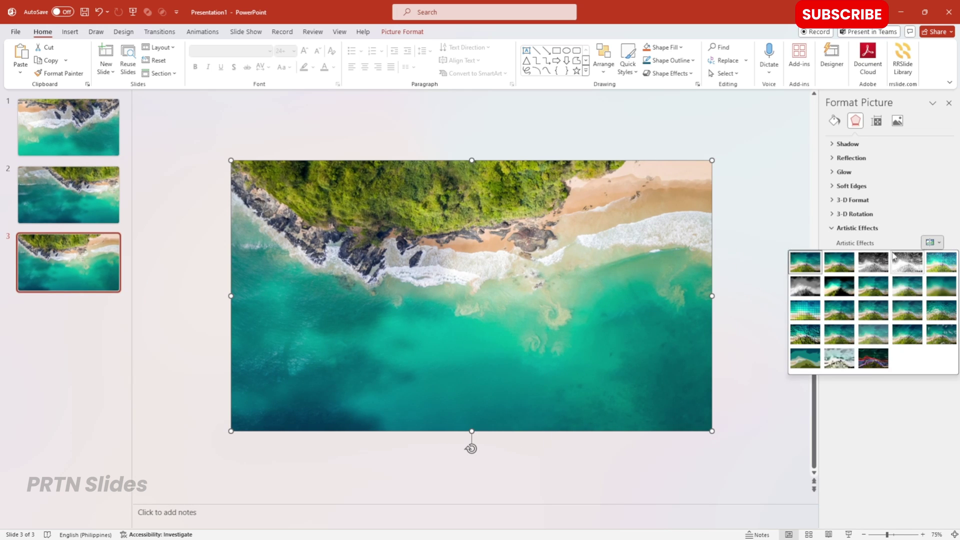
left_click(942, 288)
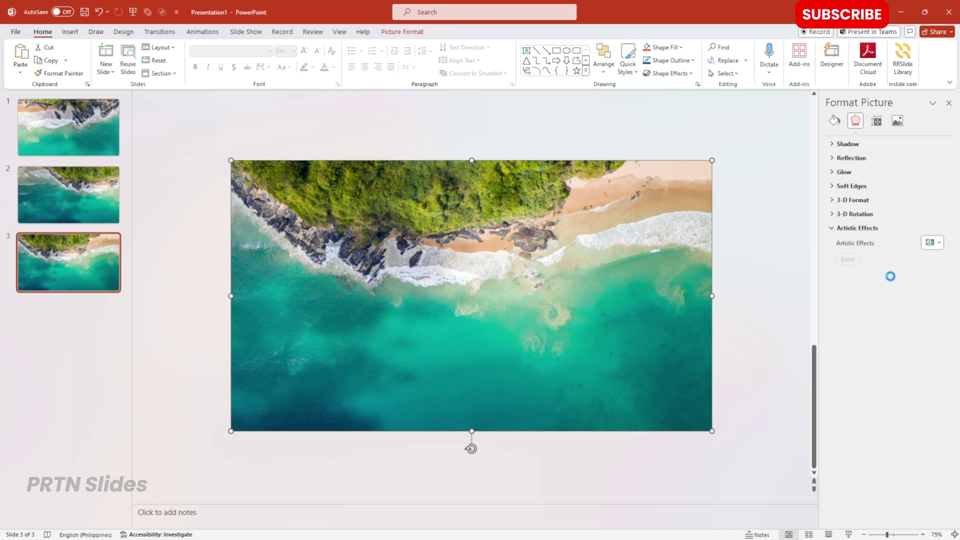
double_click(925, 261)
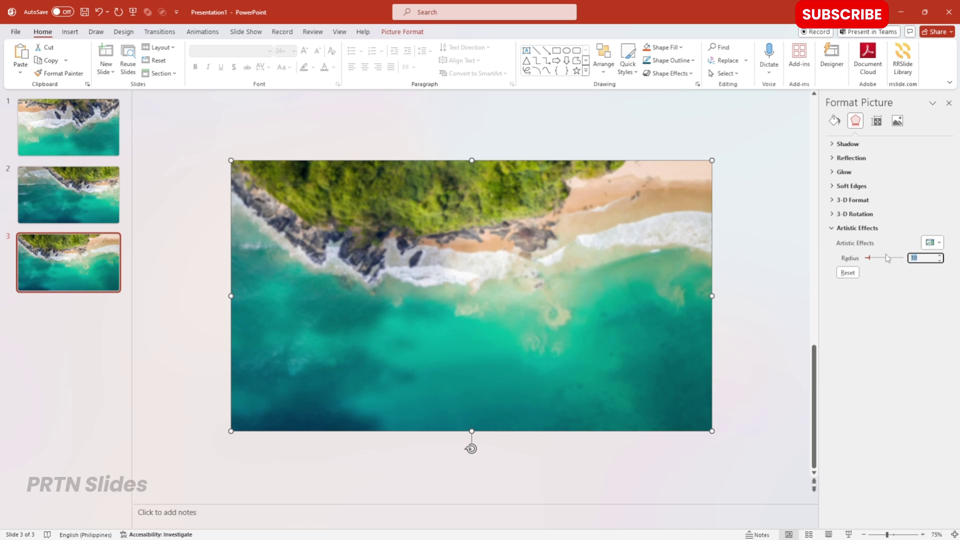
left_click(886, 257)
- Copy the blurred photo, then reset its blur radius to 0
right_click(406, 247)
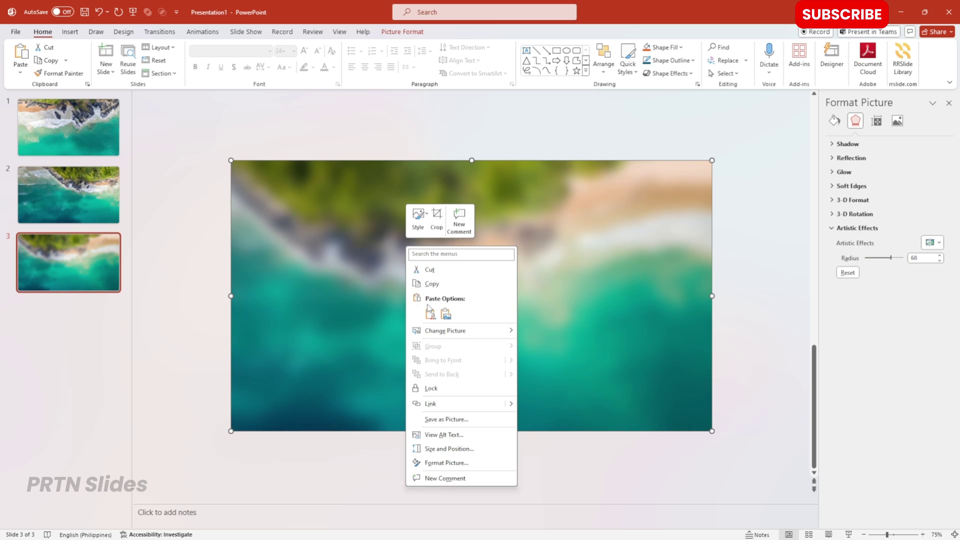
left_click(433, 283)
left_click(927, 258)
double_click(929, 258)
type("0")
left_click(879, 262)
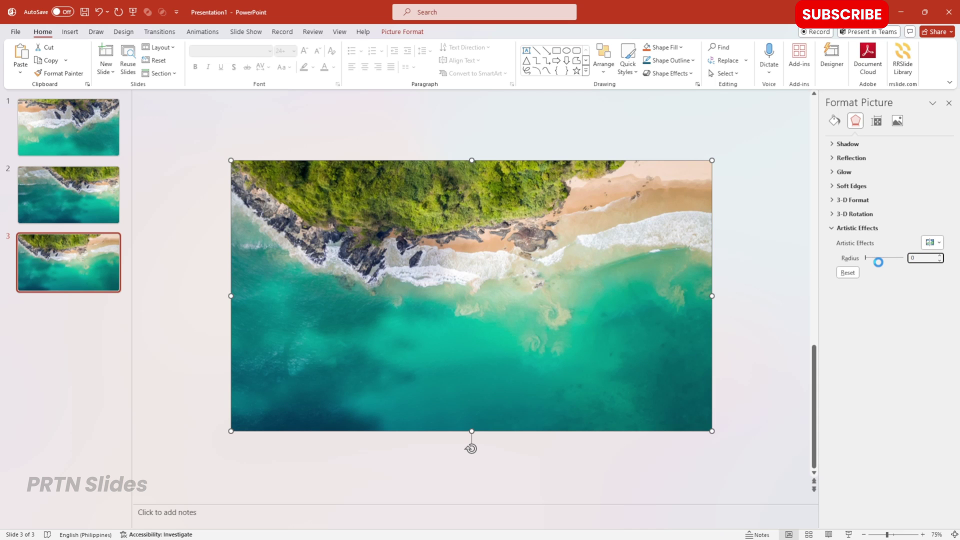
- Move the photo aside and fill slide 3's background with the copied blurred picture
left_click_drag(595, 220, 501, 220)
right_click(671, 217)
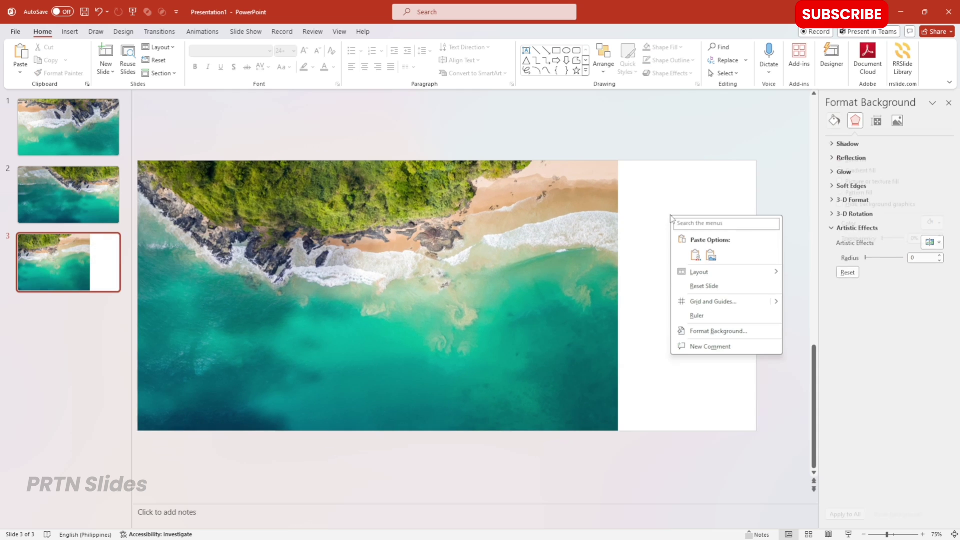
left_click(701, 332)
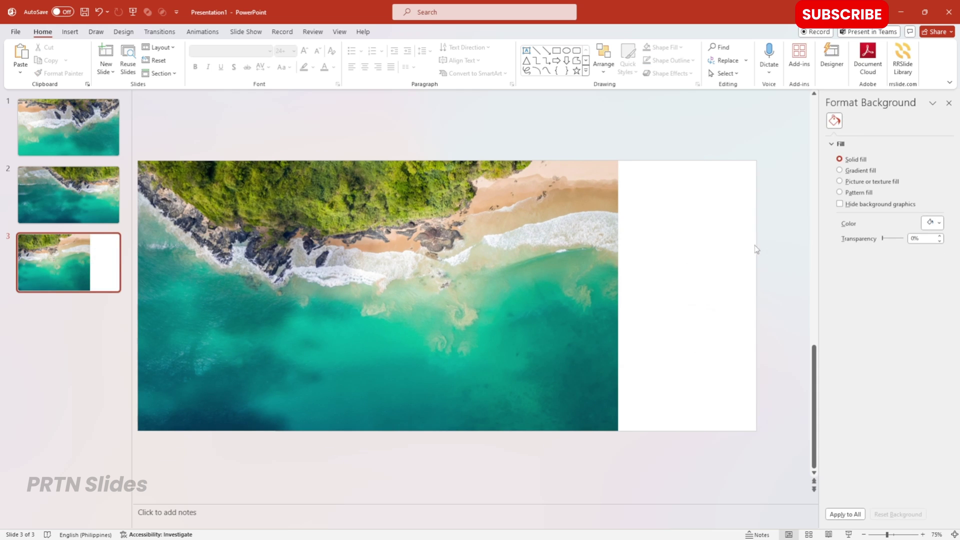
left_click(859, 183)
left_click(899, 235)
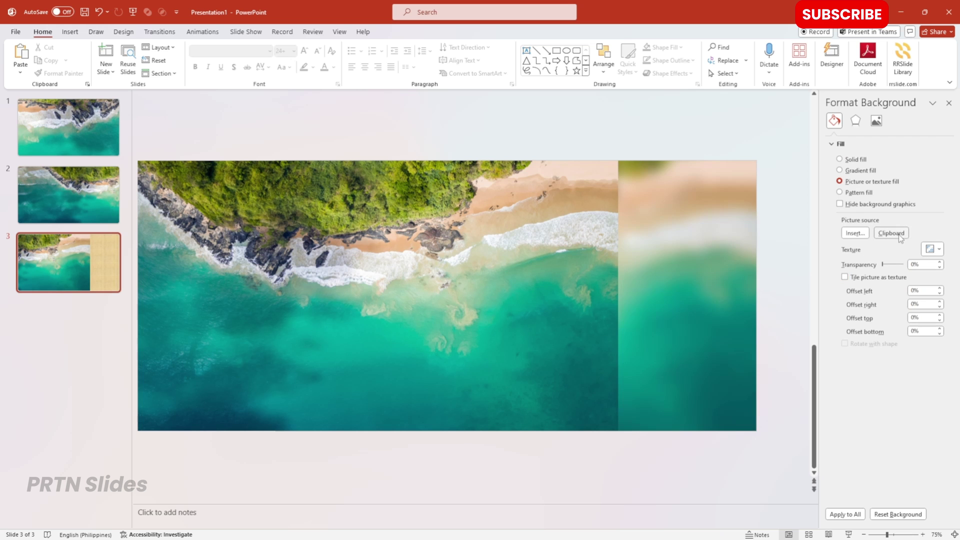
- Align the sharp photo with the slide's right edge, then go to slide 2
left_click(949, 103)
left_click_drag(202, 189, 340, 189)
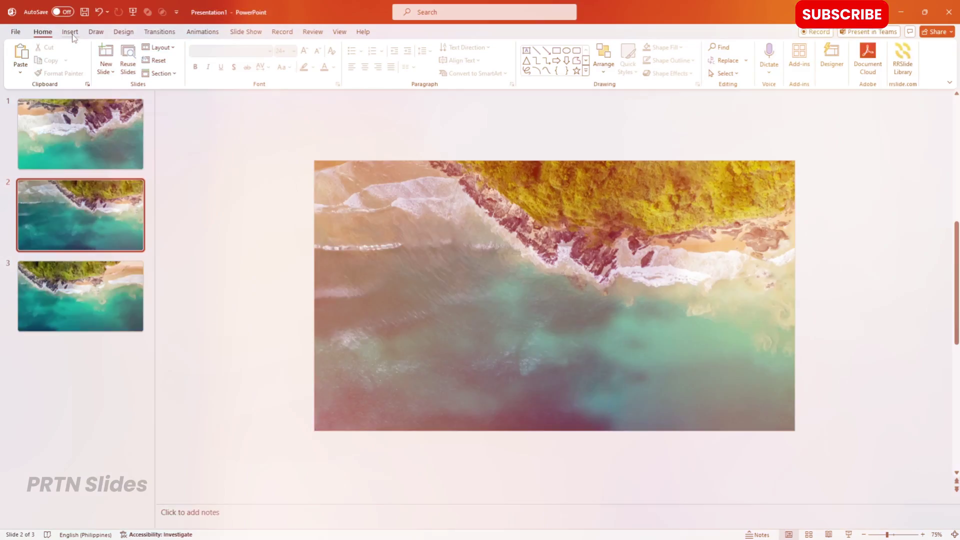
left_click(70, 31)
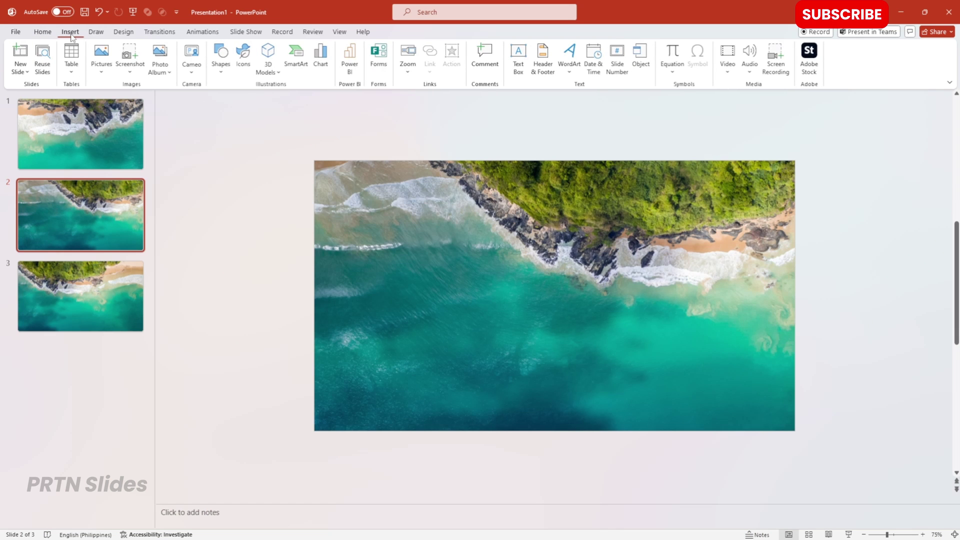
- Draw a rounded rectangle over the lower right of slide 2's photo
left_click(222, 65)
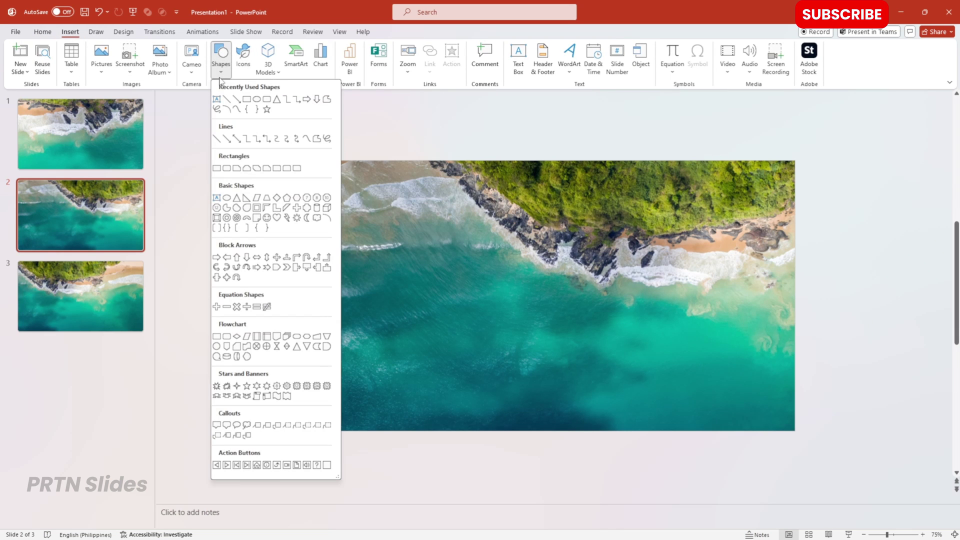
left_click(266, 99)
left_click_drag(433, 203, 796, 402)
left_click(445, 209)
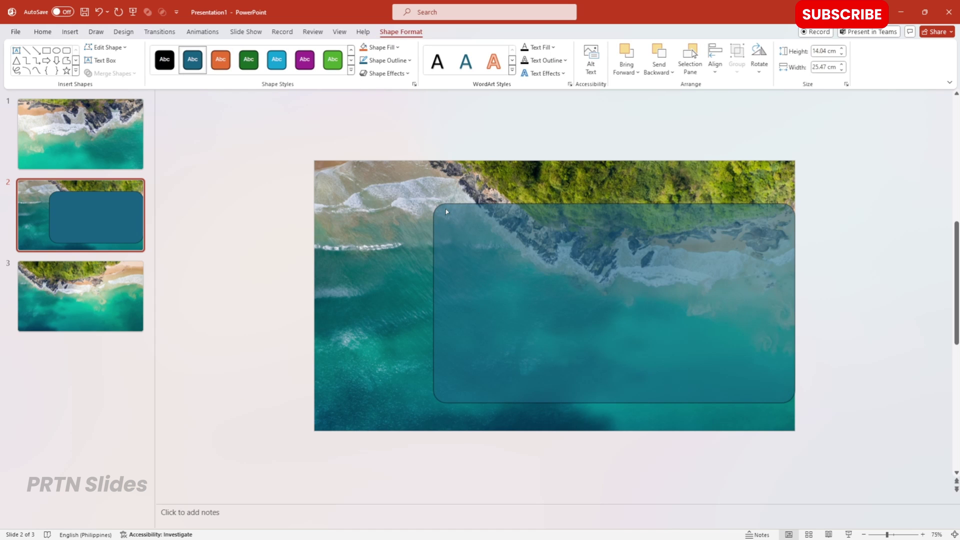
- Remove the rectangle's outline and bring up its Format Shape settings
left_click(391, 62)
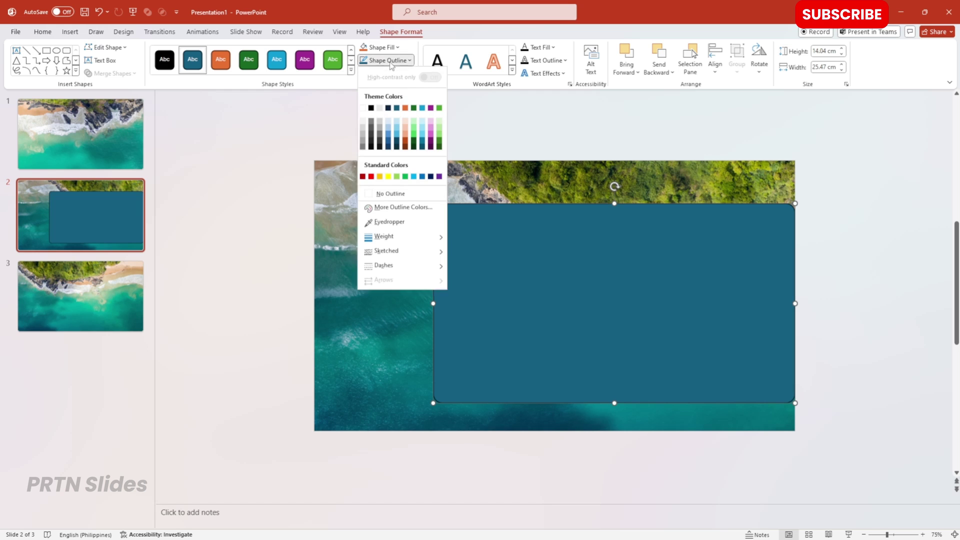
left_click(382, 197)
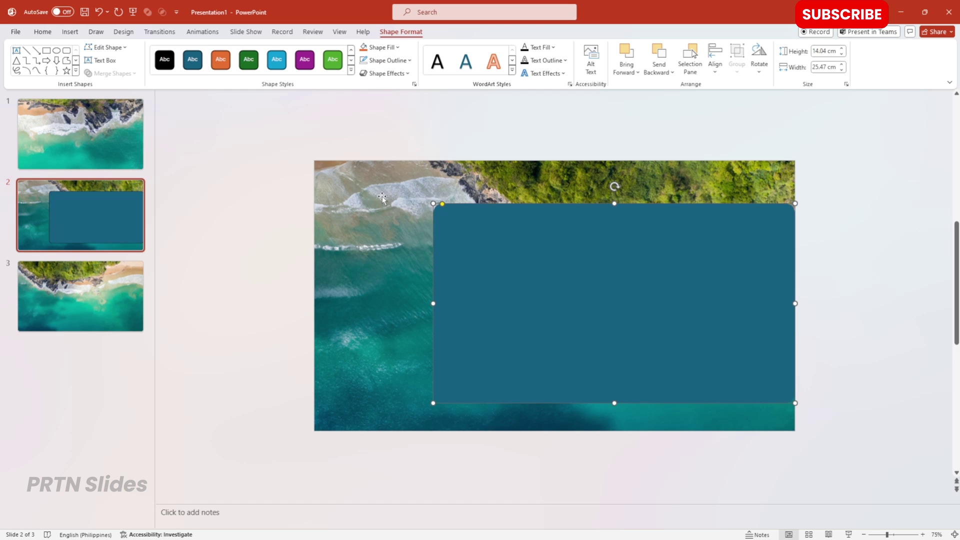
right_click(484, 269)
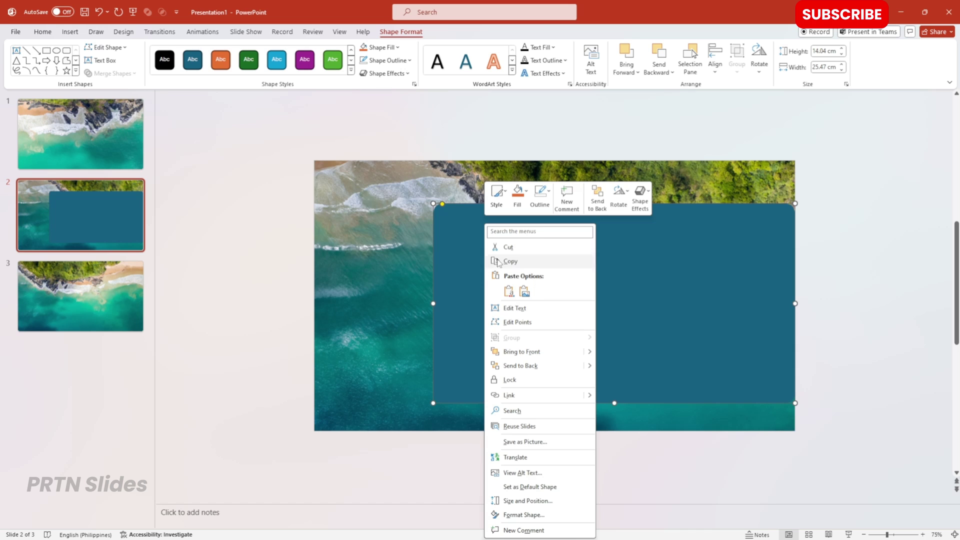
left_click(516, 516)
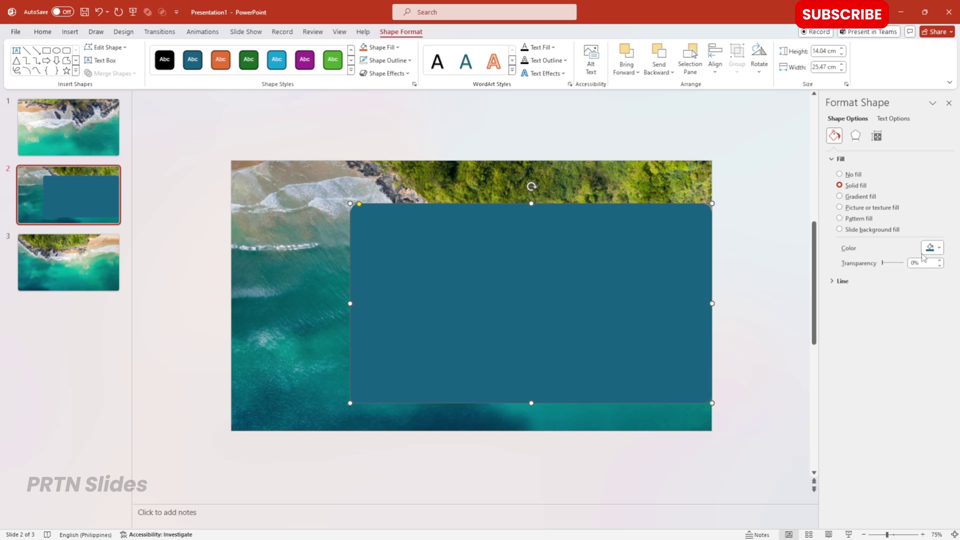
- Give the rectangle a slide background fill and an Offset: Bottom Left outer shadow
left_click(872, 231)
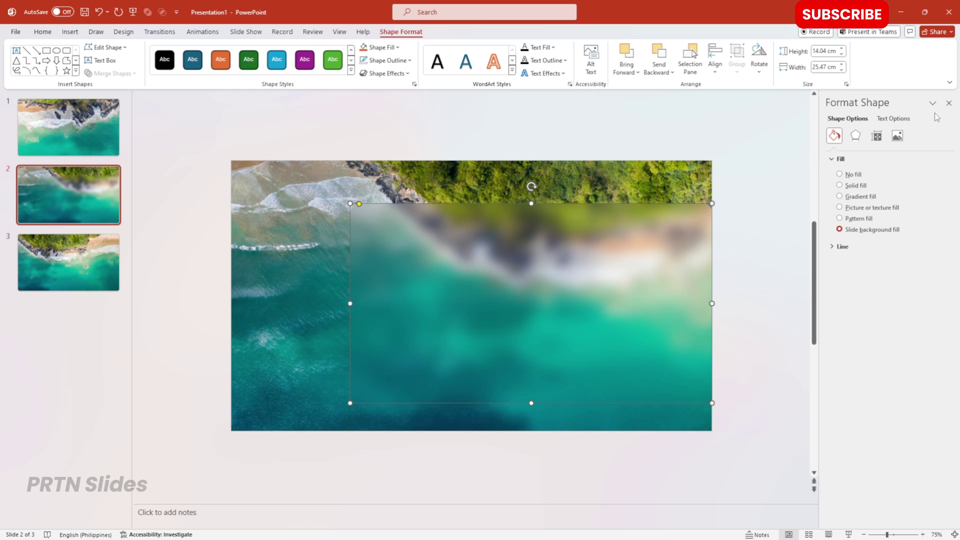
left_click(948, 104)
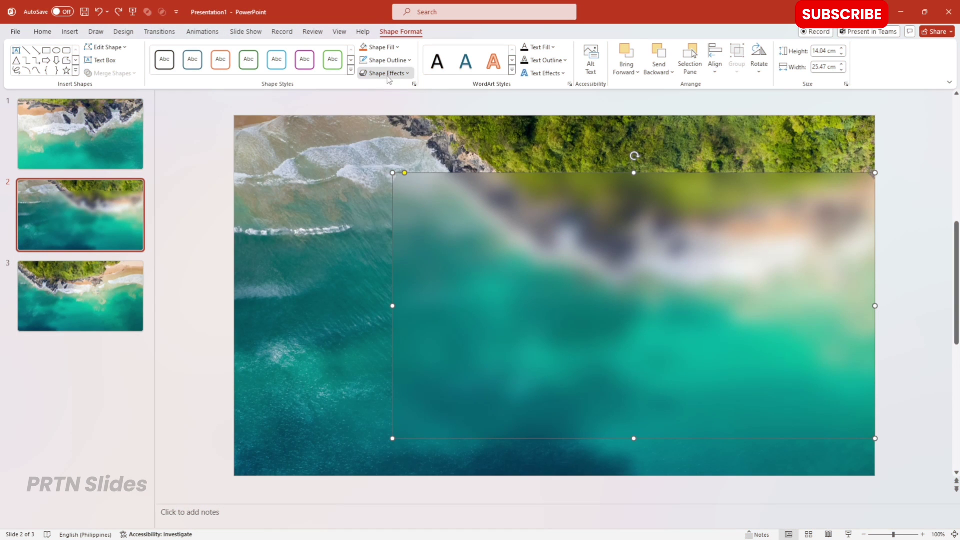
left_click(388, 73)
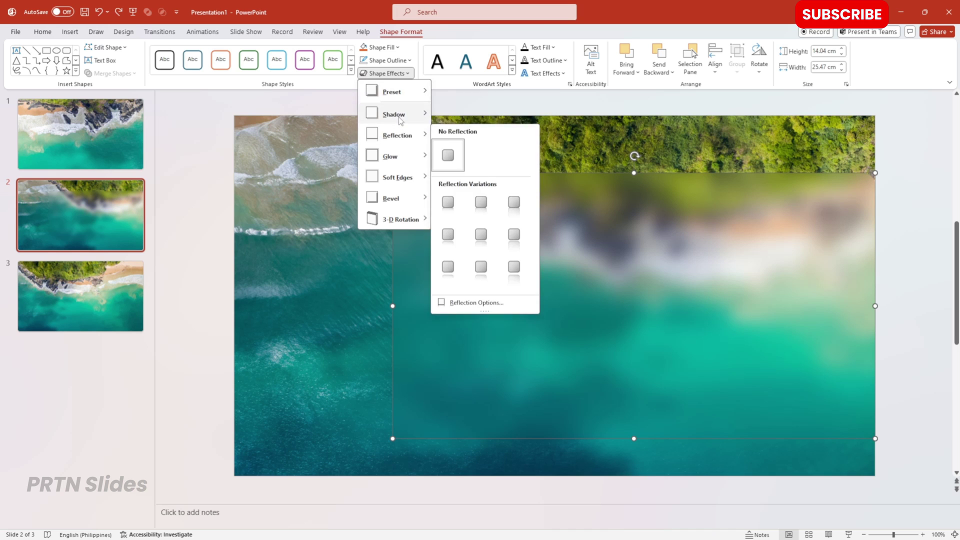
mouse_move(395, 114)
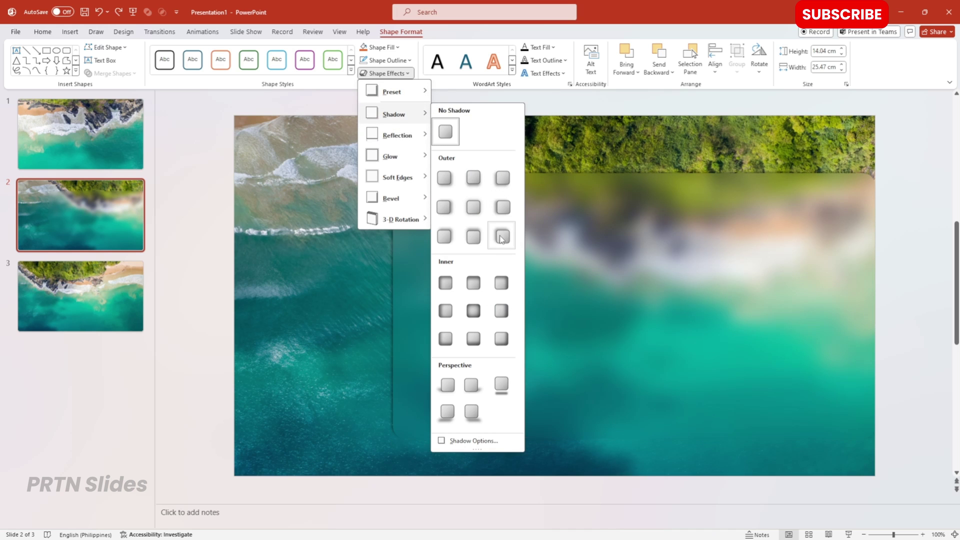
left_click(503, 179)
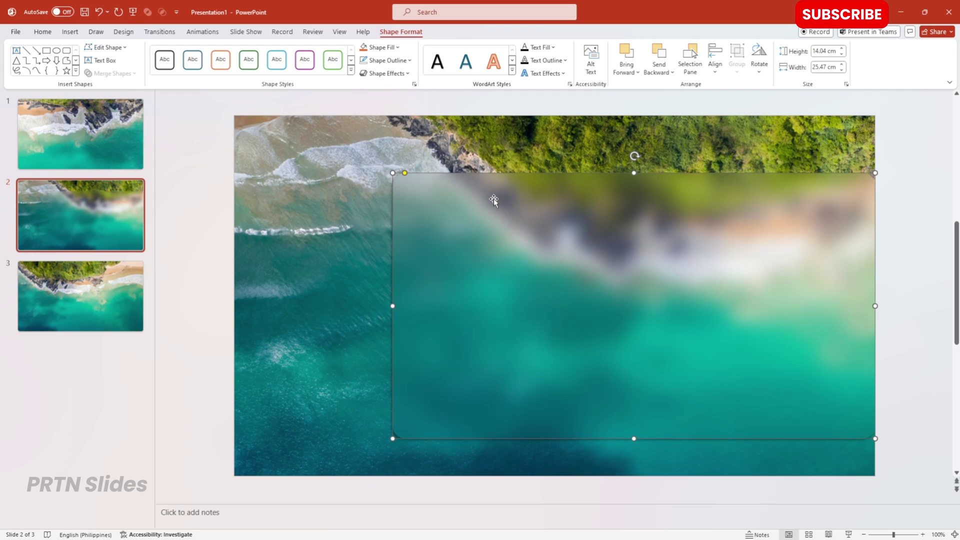
right_click(493, 199)
left_click(520, 489)
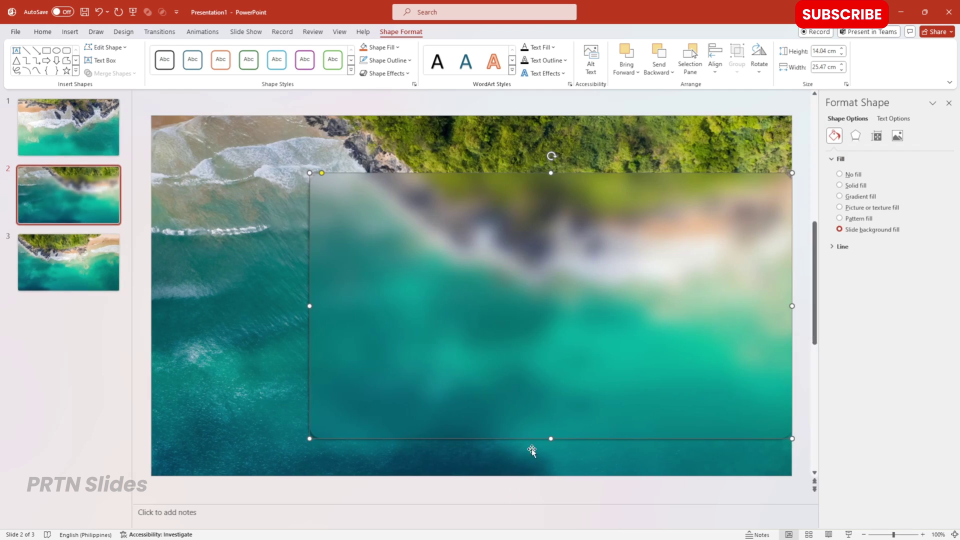
- Soften the shadow to 75% transparency, 35 pt blur, 135° angle and 3 pt distance
left_click(856, 136)
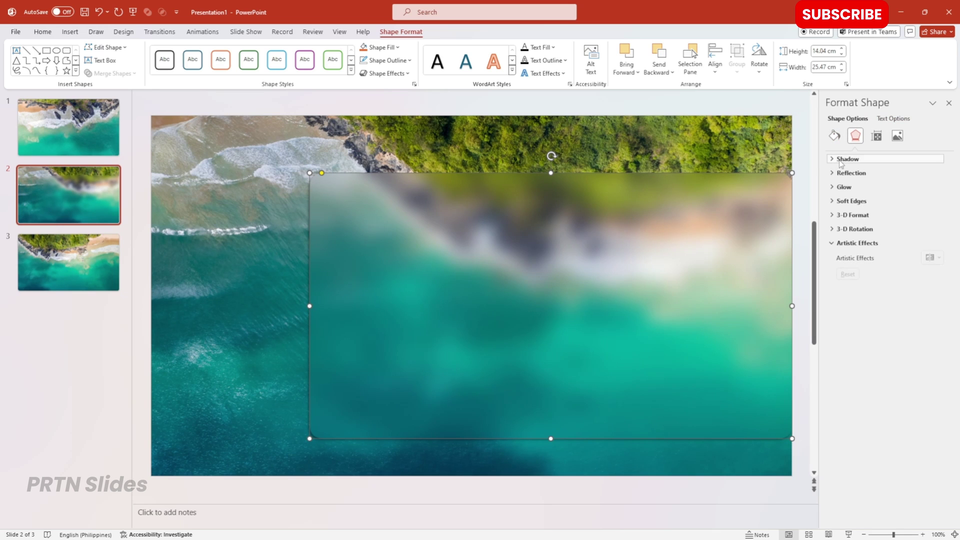
left_click(842, 160)
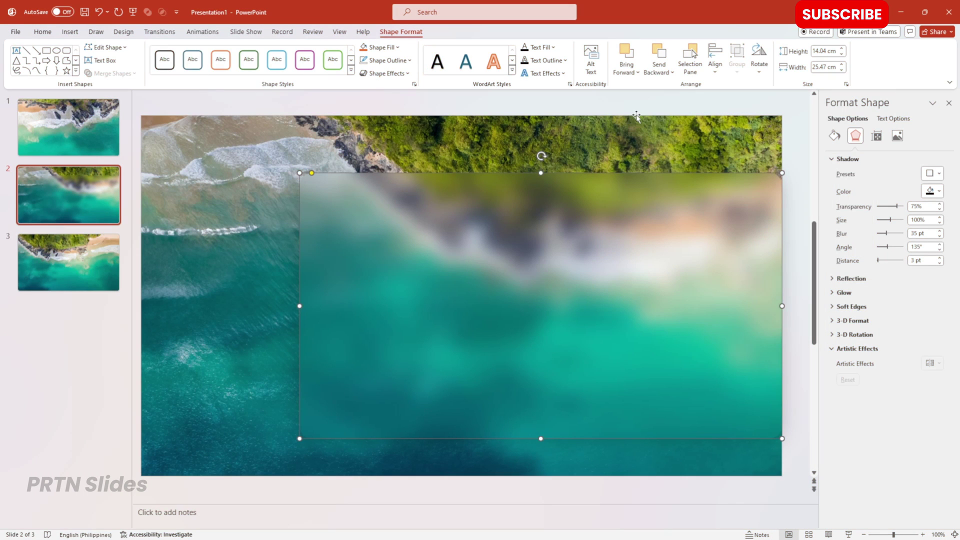
left_click(634, 116)
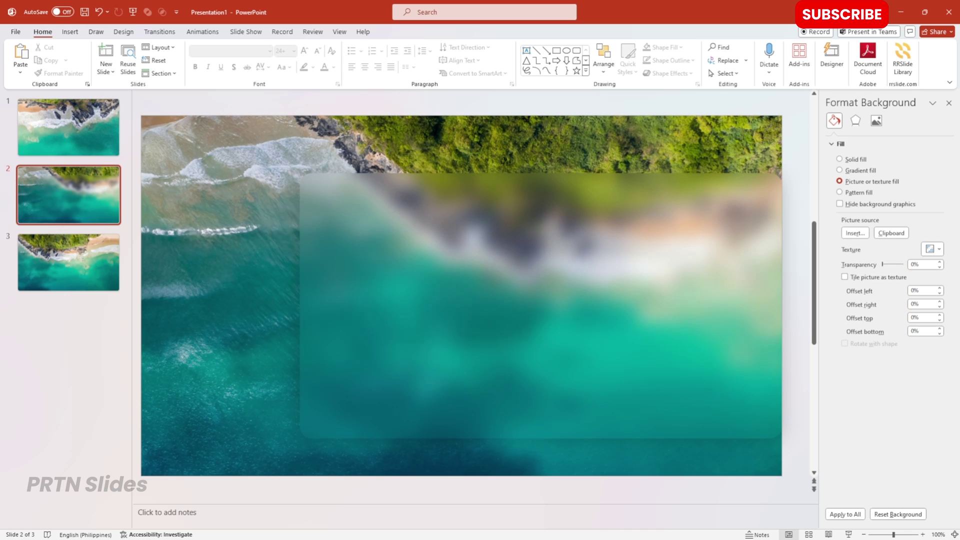
left_click(949, 102)
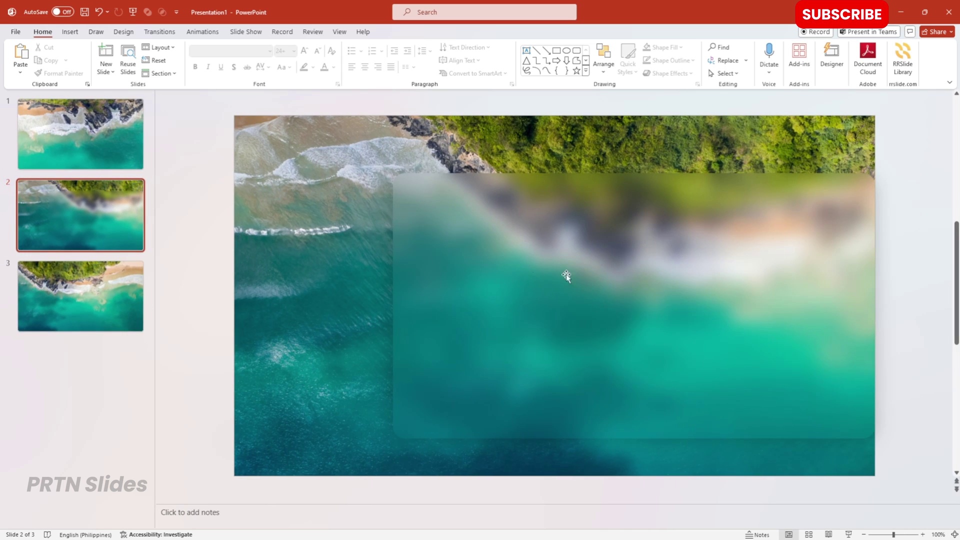
left_click(475, 215)
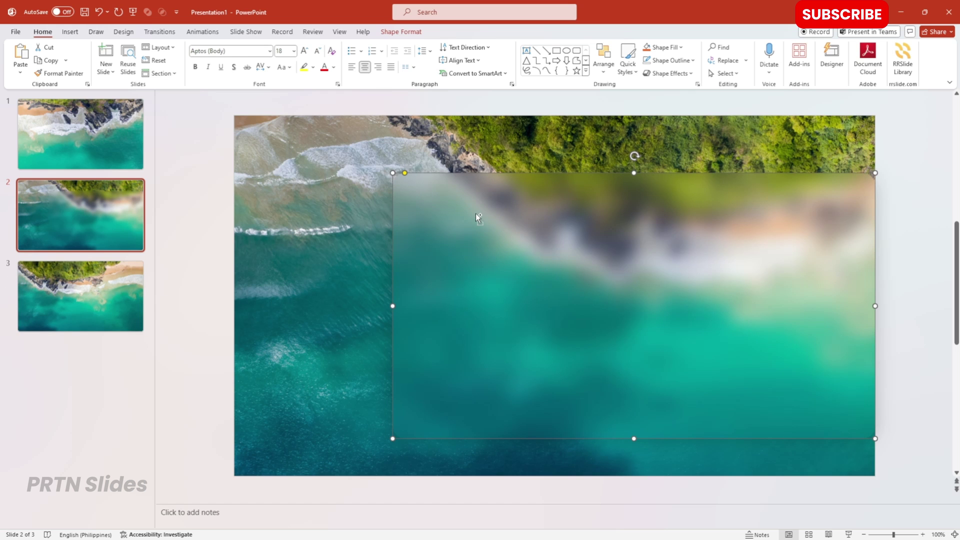
- Paste the frosted rectangle onto slide 3
left_click(81, 296)
key("ctrl+v")
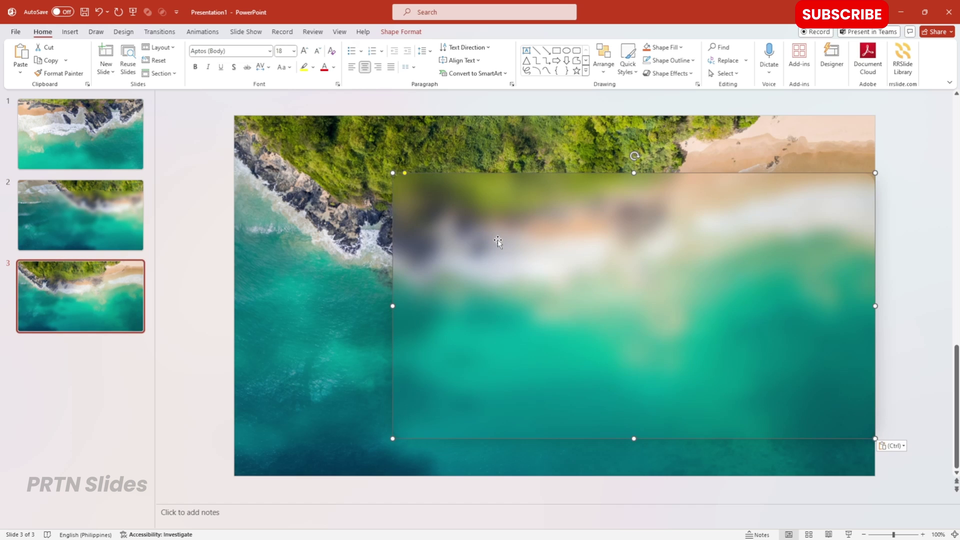
left_click(914, 186)
- Move slide 2's frosted rectangle partly past the slide's right edge
left_click(71, 210)
scroll(492, 235, "down", 3)
scroll(491, 234, "down", 1)
scroll(491, 234, "up", 1)
left_click(476, 240)
left_click_drag(440, 231, 808, 249)
- Return to slide 3 and select the pasted frosted rectangle
left_click(95, 308)
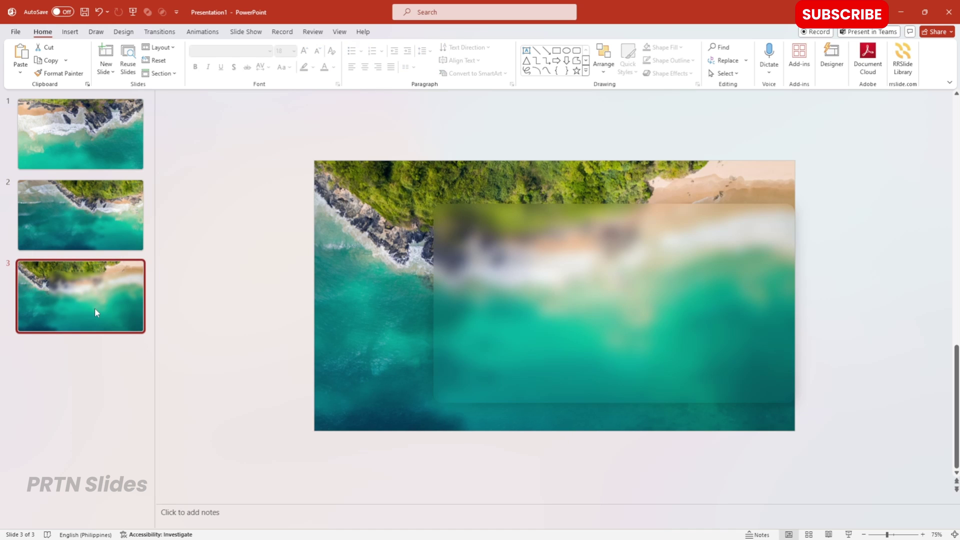
left_click(497, 266)
scroll(505, 275, "up", 4)
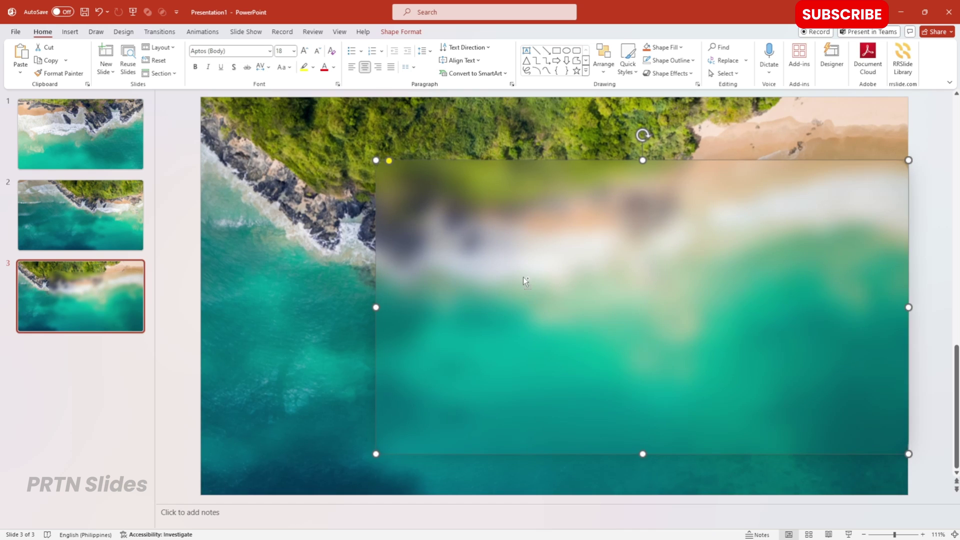